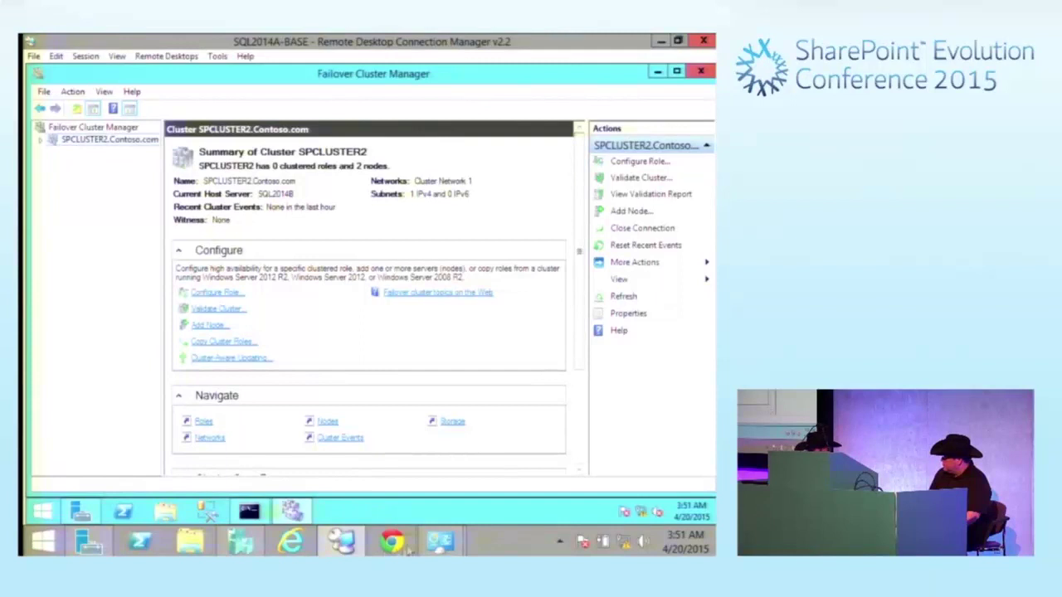
Step: Switch to the CONTOSODC domain controller session in Remote Desktop Connection Manager
{"action": "left_click", "coordinate": [340, 541]}
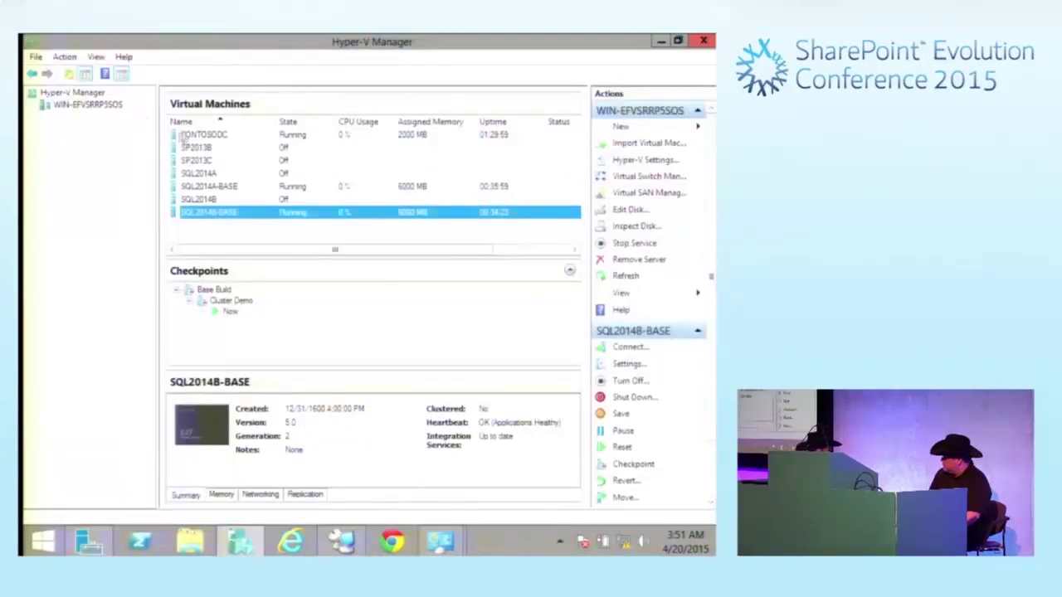
{"action": "left_click", "coordinate": [207, 140]}
{"action": "left_click", "coordinate": [340, 541]}
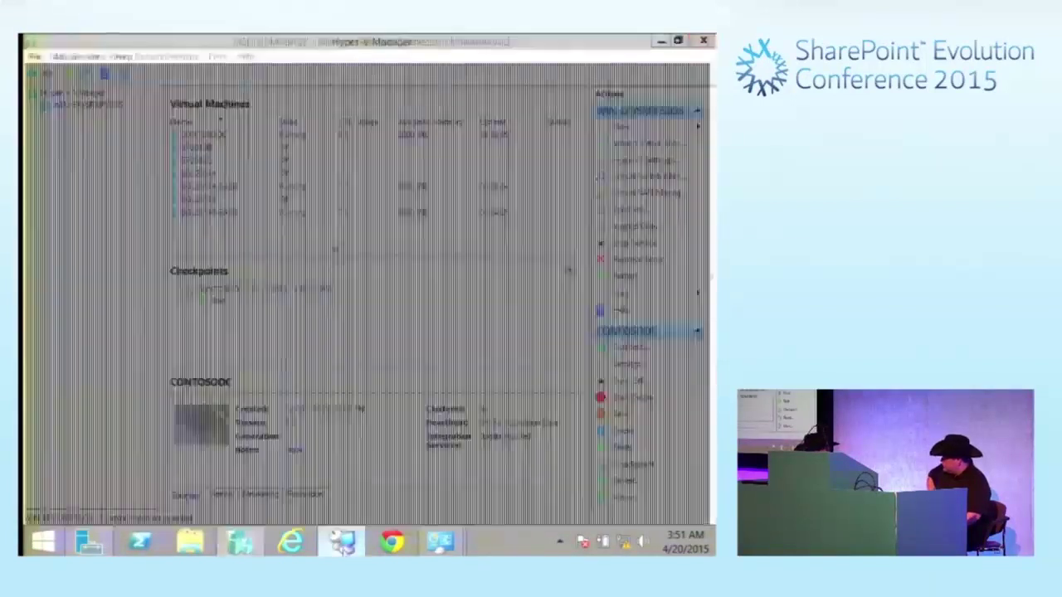
{"action": "mouse_move", "coordinate": [25, 120]}
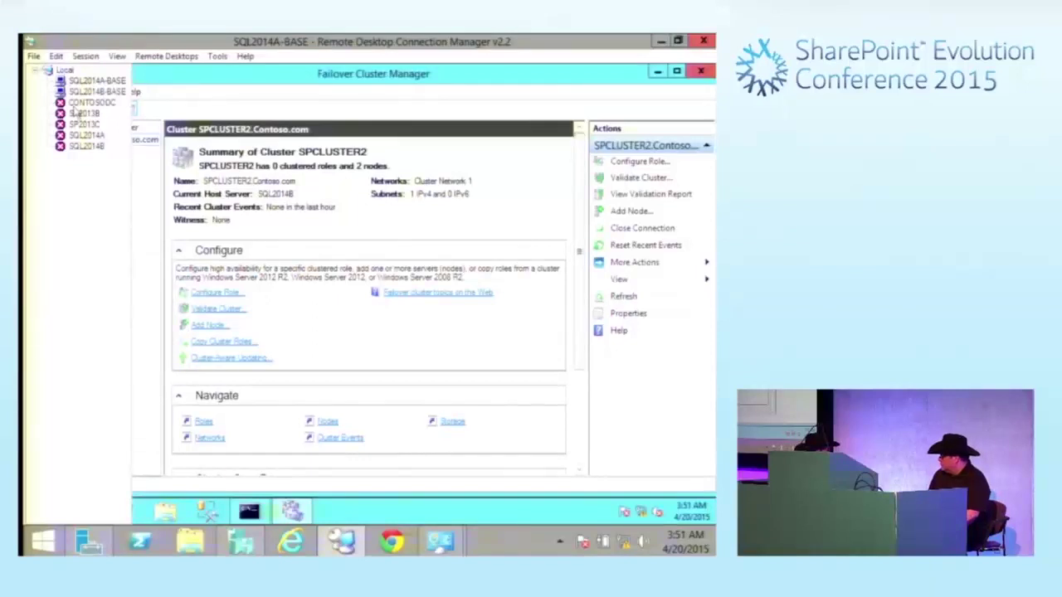
{"action": "left_click", "coordinate": [83, 103]}
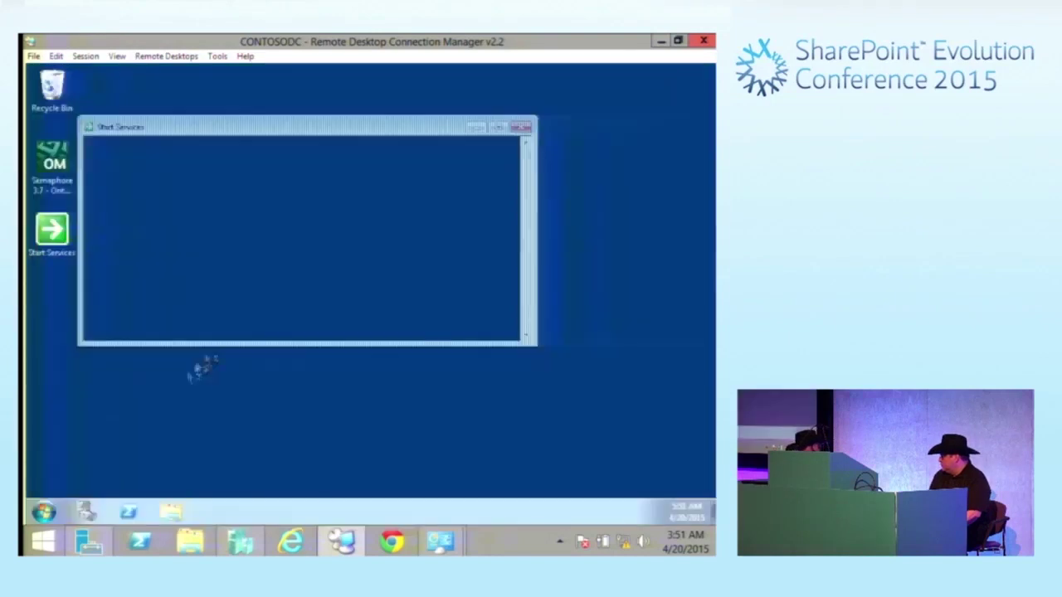
Step: Open Active Directory Users and Computers on the domain controller and minimize the PowerShell window
{"action": "left_click", "coordinate": [40, 510]}
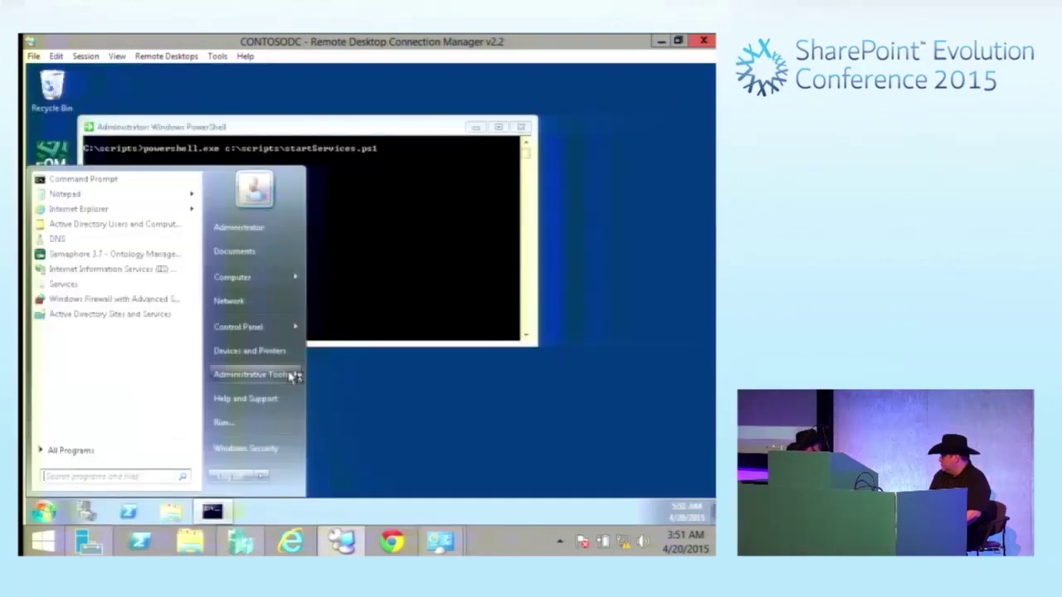
{"action": "mouse_move", "coordinate": [295, 377]}
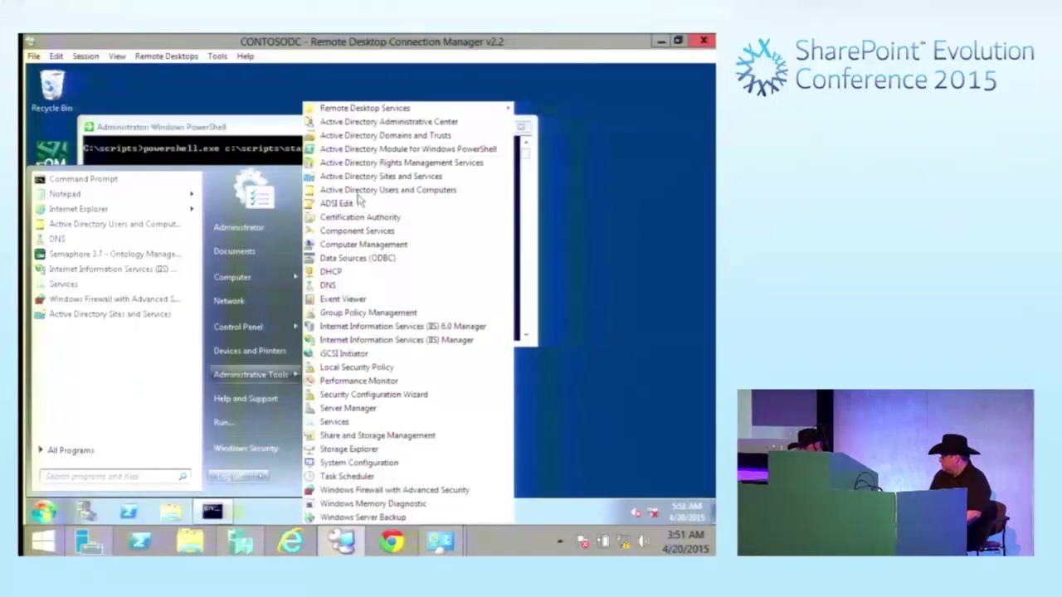
{"action": "left_click", "coordinate": [360, 202]}
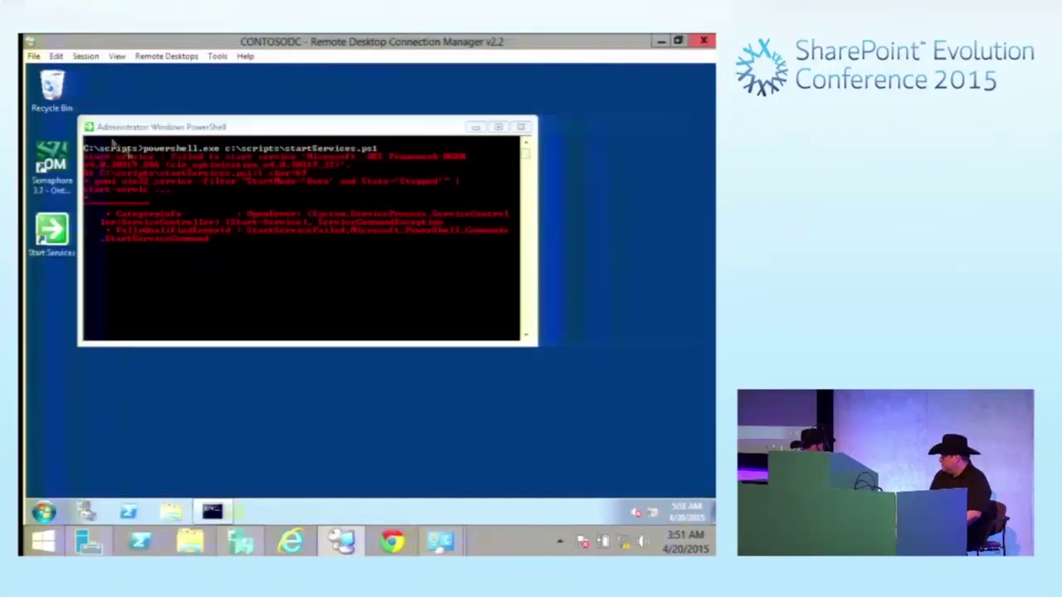
{"action": "left_click", "coordinate": [476, 127]}
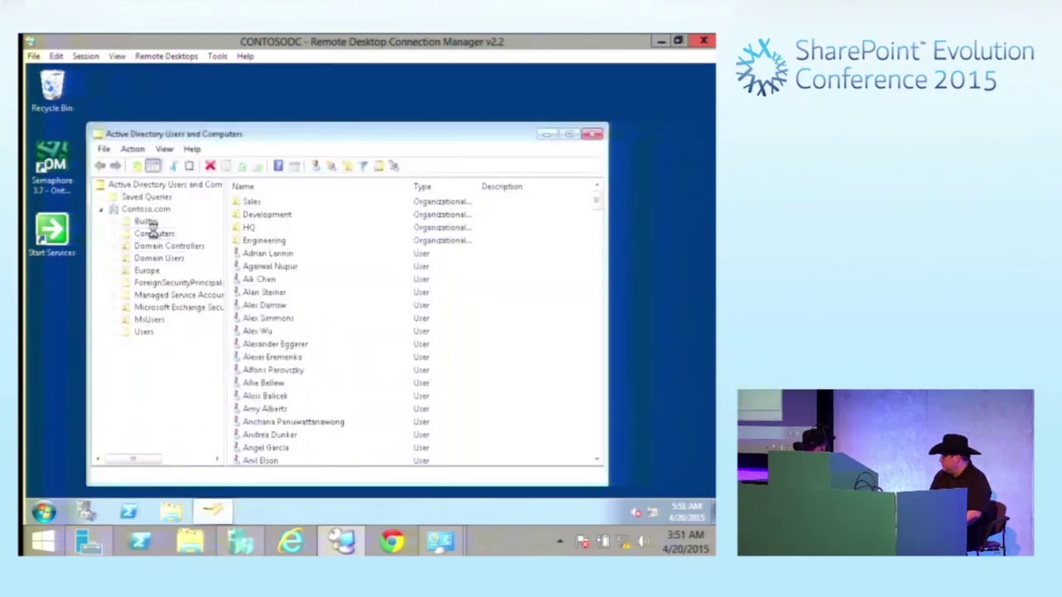
{"action": "right_click", "coordinate": [154, 236]}
{"action": "left_click", "coordinate": [230, 316]}
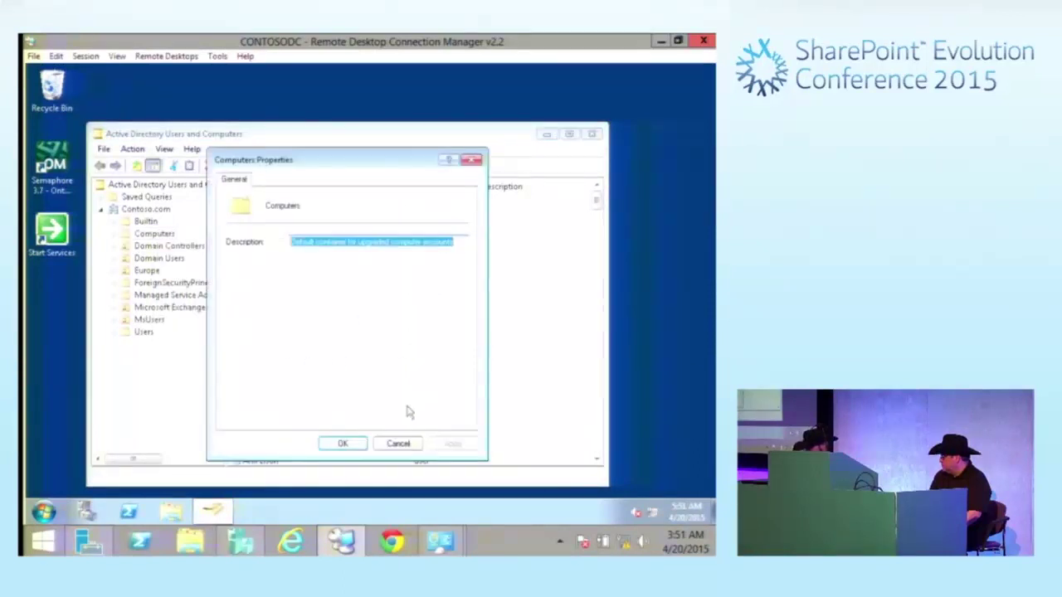
{"action": "left_click", "coordinate": [396, 444]}
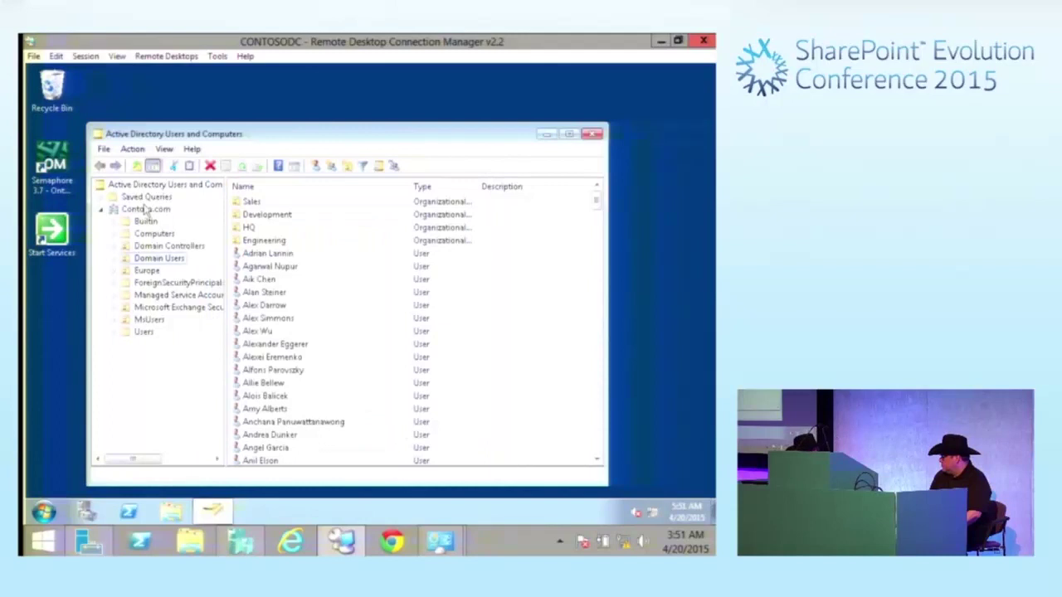
{"action": "right_click", "coordinate": [146, 209]}
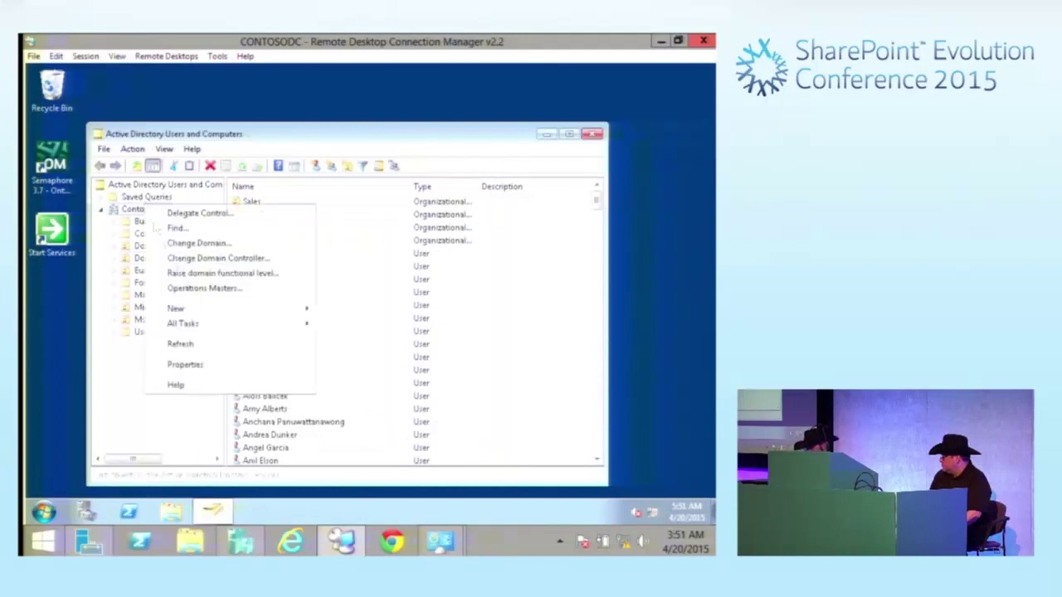
{"action": "left_click", "coordinate": [219, 366]}
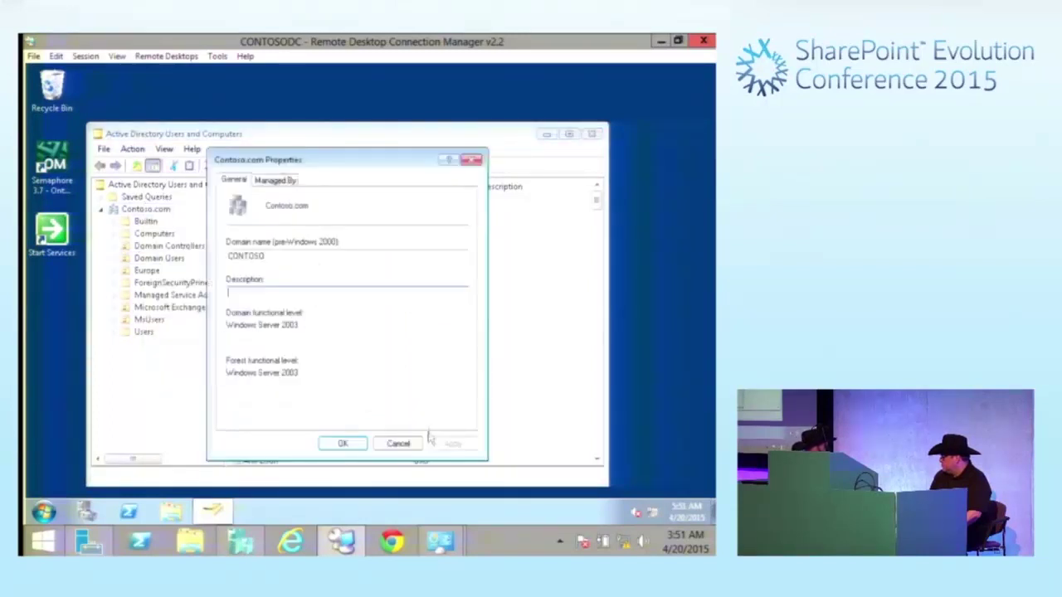
{"action": "left_click", "coordinate": [399, 444]}
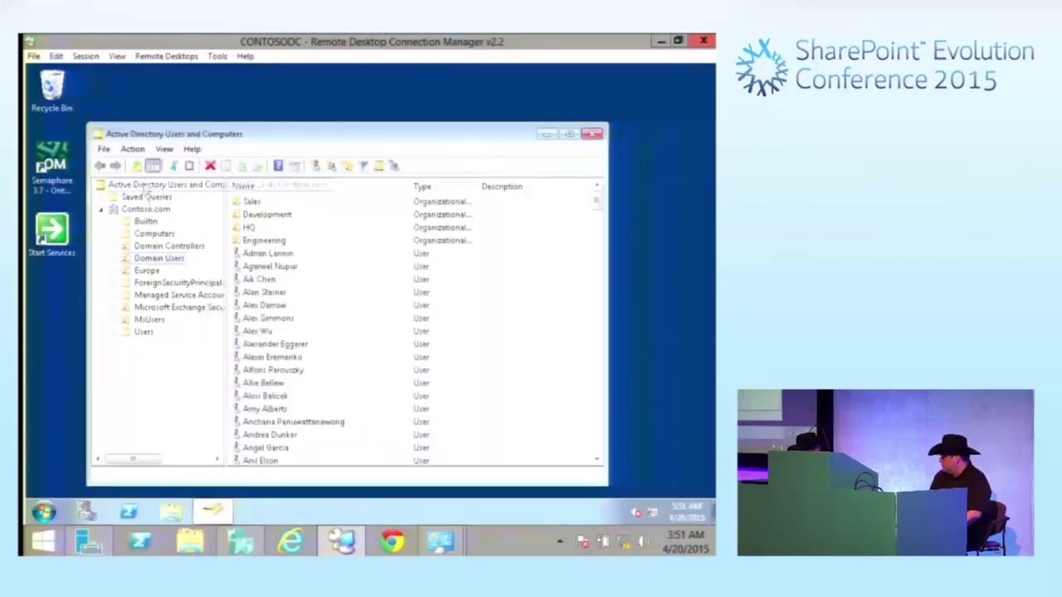
{"action": "left_click", "coordinate": [150, 236]}
{"action": "right_click", "coordinate": [149, 236]}
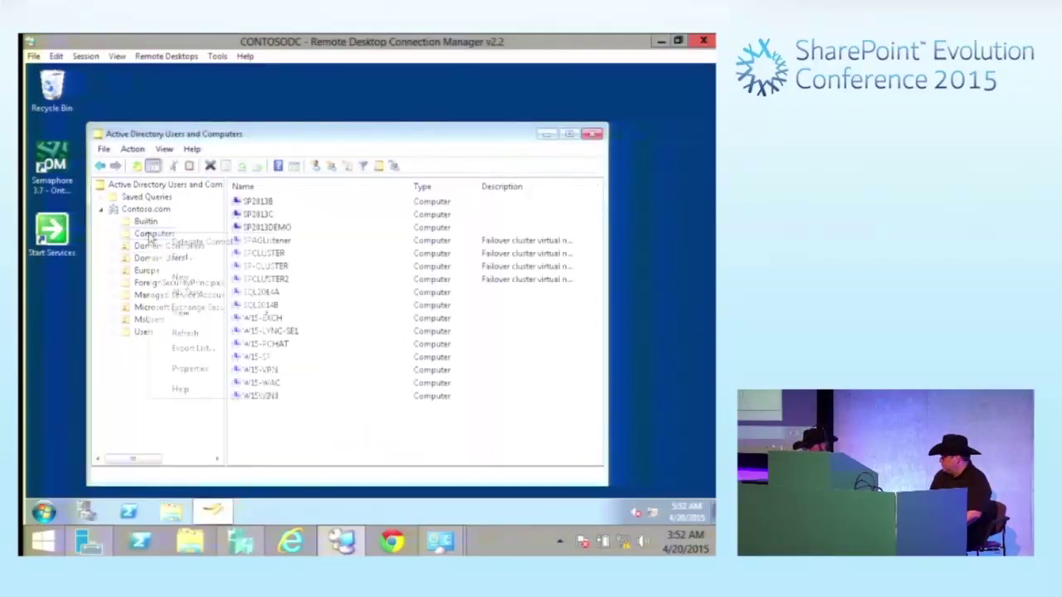
{"action": "left_click", "coordinate": [213, 370]}
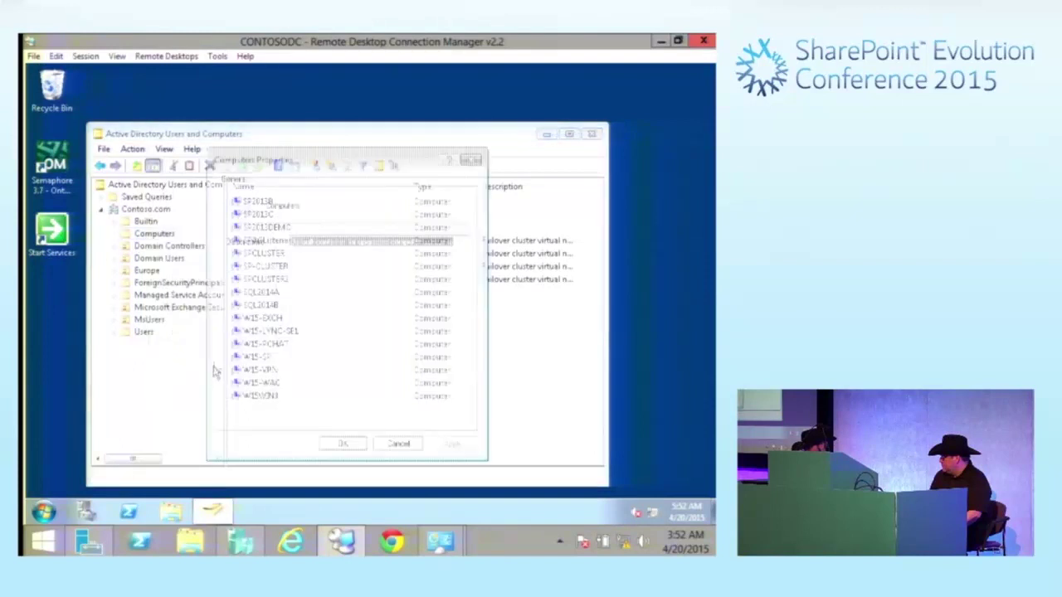
{"action": "left_click", "coordinate": [391, 445]}
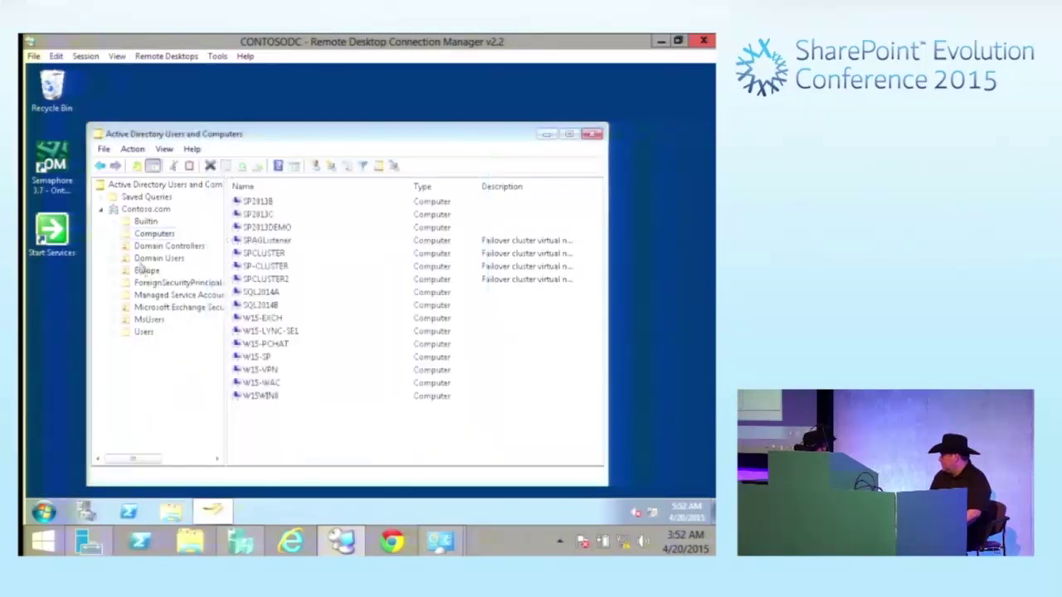
Step: Enable the Advanced Features view and open the advanced security settings of the Computers container
{"action": "left_click", "coordinate": [164, 149]}
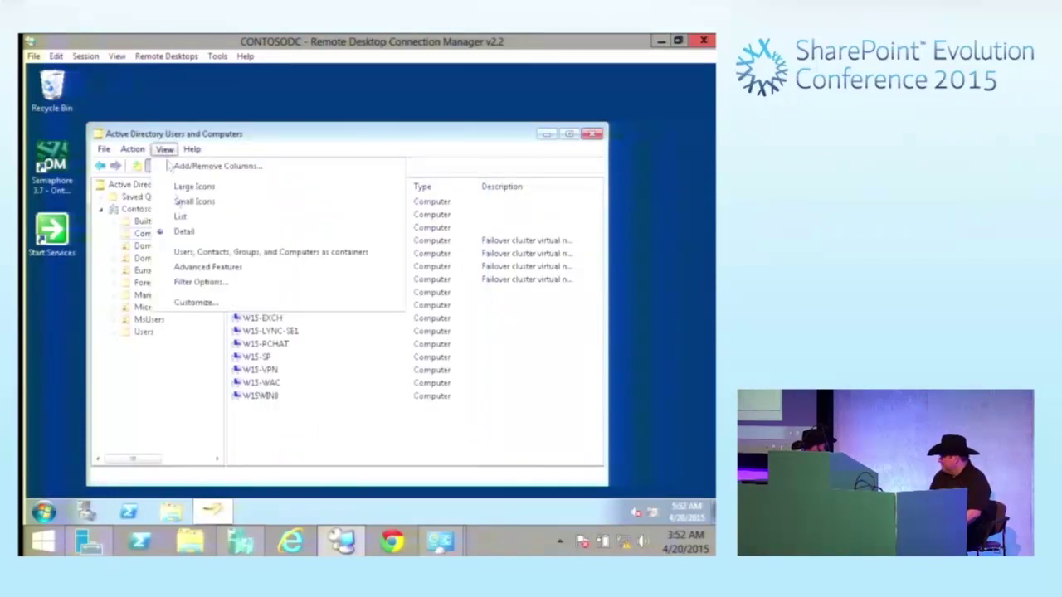
{"action": "left_click", "coordinate": [199, 270]}
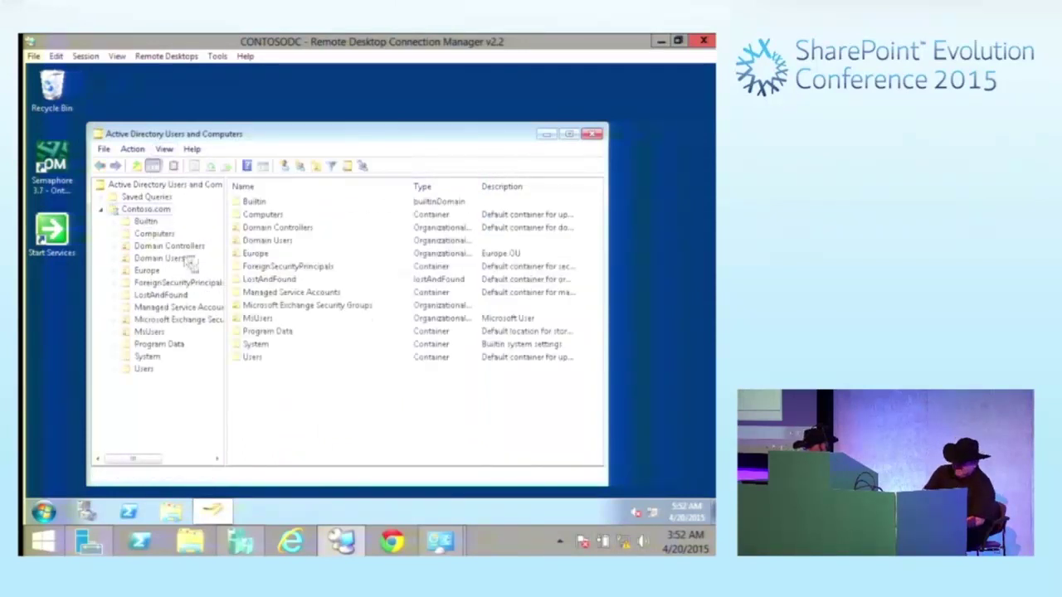
{"action": "left_click", "coordinate": [162, 235]}
{"action": "right_click", "coordinate": [174, 235]}
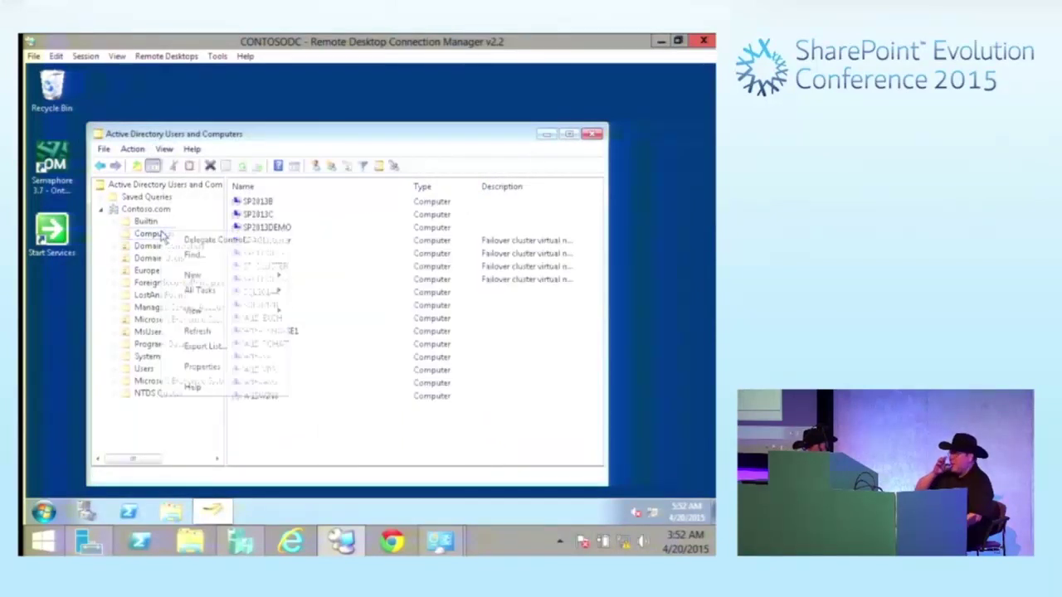
{"action": "left_click", "coordinate": [242, 370]}
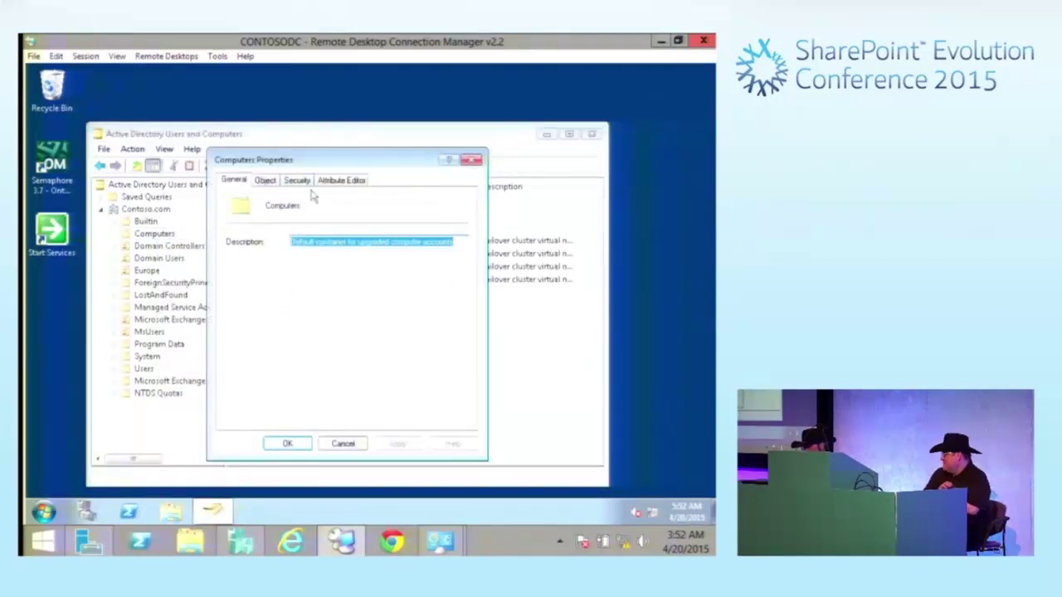
{"action": "left_click", "coordinate": [298, 181]}
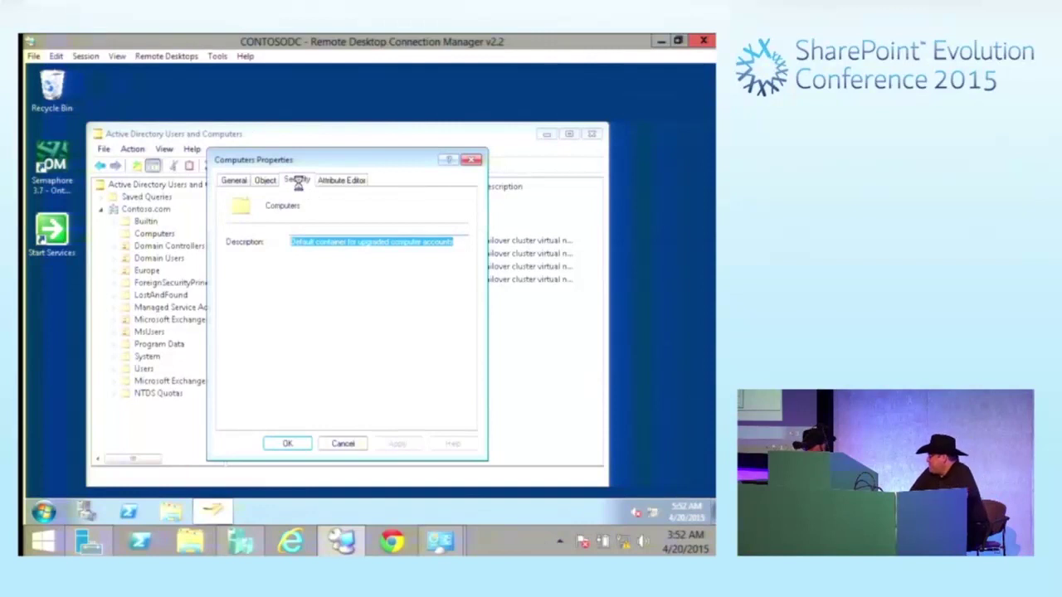
{"action": "left_click", "coordinate": [297, 181]}
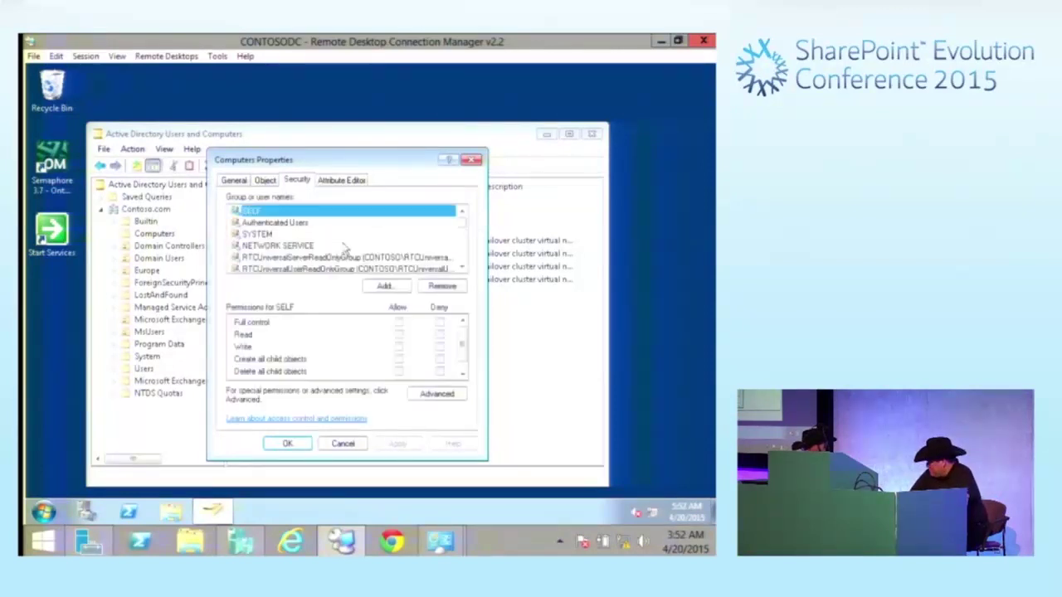
{"action": "left_click", "coordinate": [434, 395]}
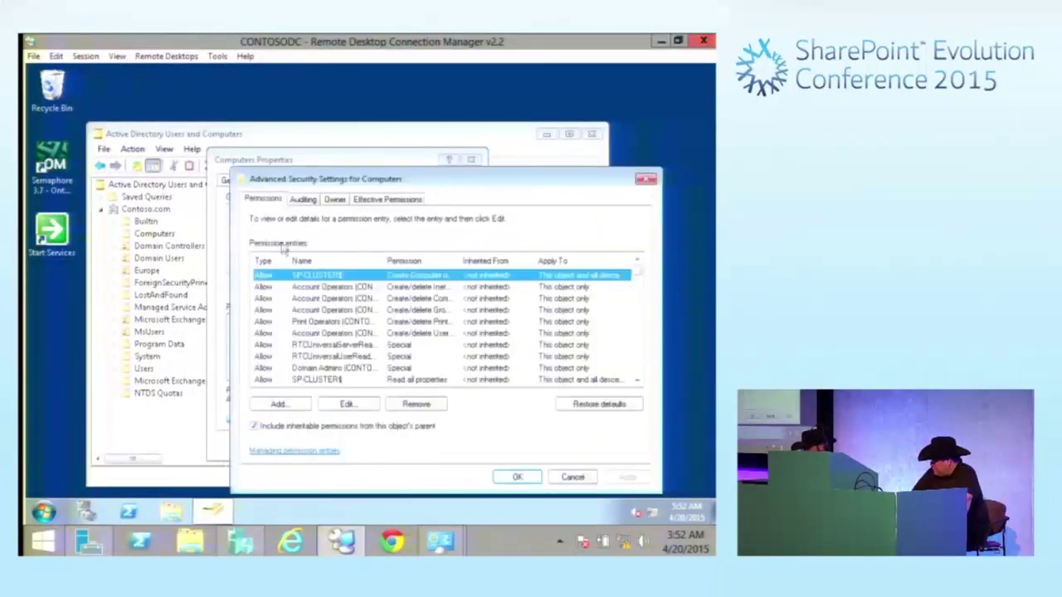
Step: Try to add a permission entry for spcluster2 using the default object types
{"action": "left_click", "coordinate": [291, 407]}
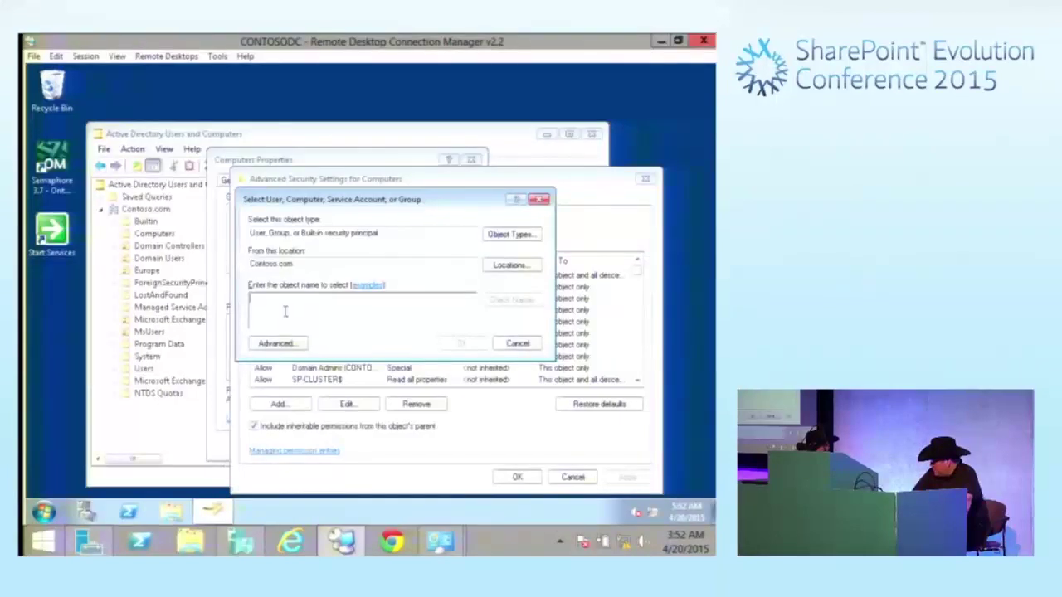
{"action": "type", "text": "spcluster2"}
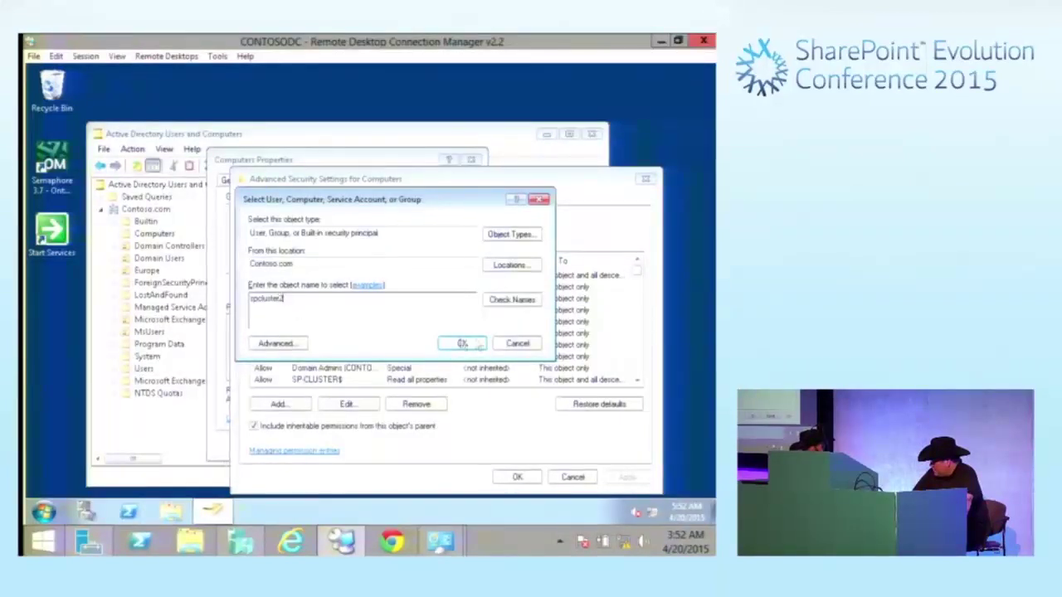
{"action": "left_click", "coordinate": [462, 344]}
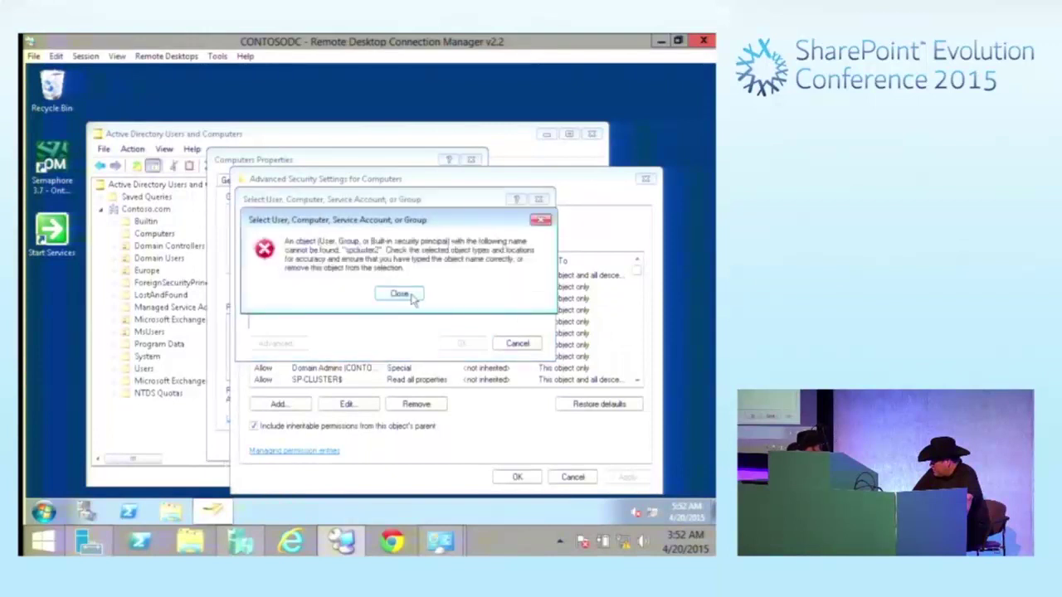
{"action": "left_click", "coordinate": [400, 294]}
Step: Include Computers in the object types to search and select SPCLUSTER2 for the new permission entry
{"action": "key", "text": "ctrl+a"}
{"action": "type", "text": "SPCLUSTER"}
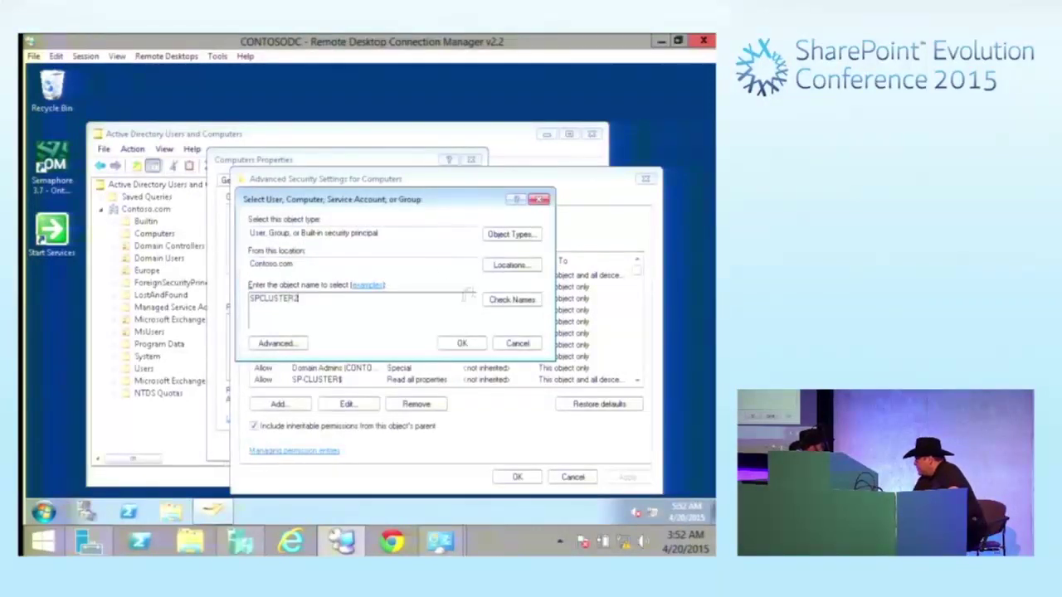
{"action": "left_click", "coordinate": [498, 237]}
{"action": "left_click", "coordinate": [263, 300]}
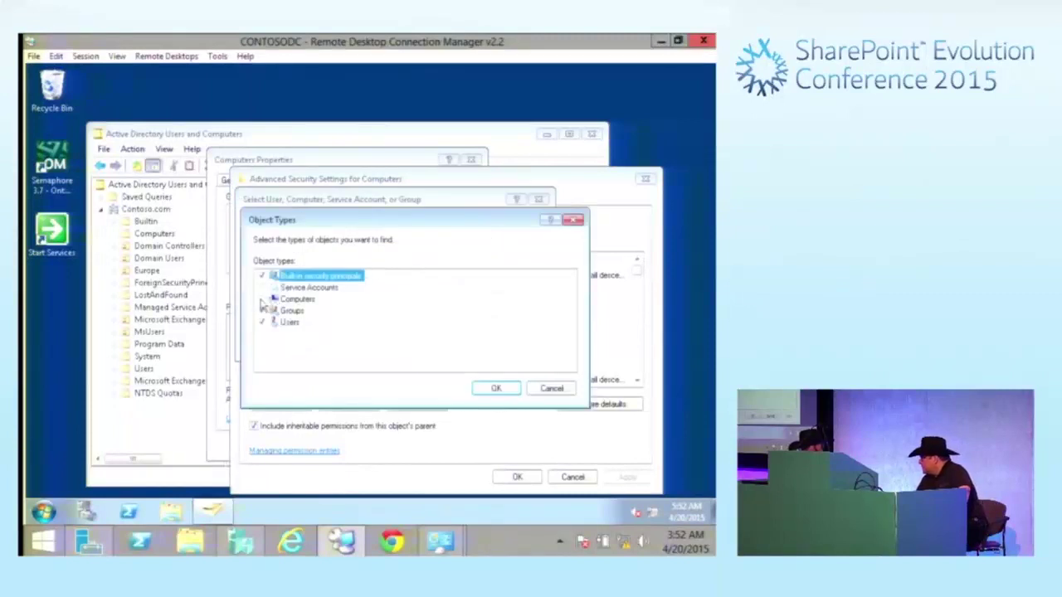
{"action": "left_click", "coordinate": [497, 391]}
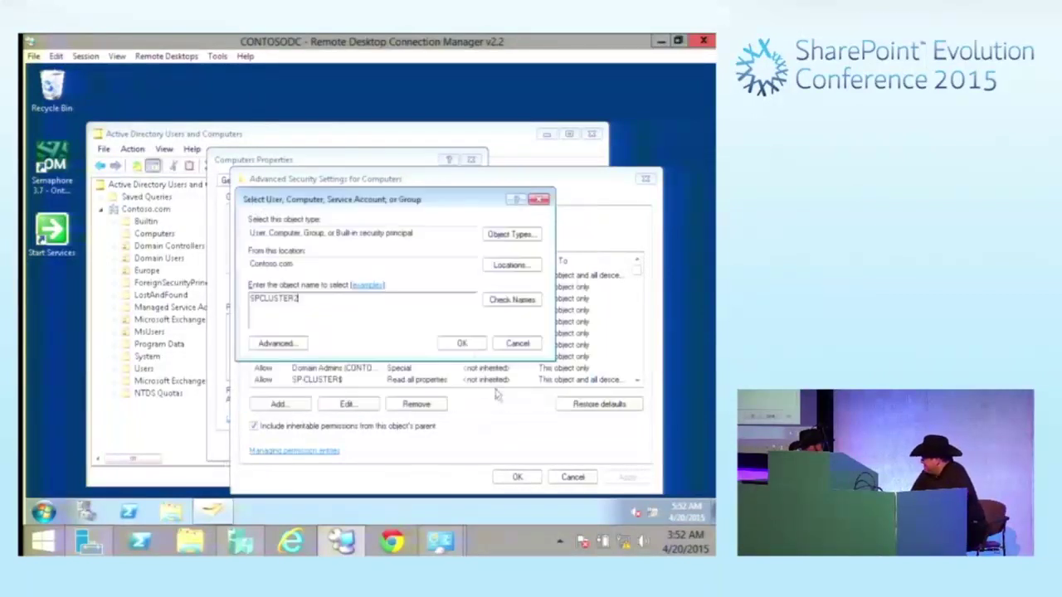
{"action": "left_click", "coordinate": [468, 348]}
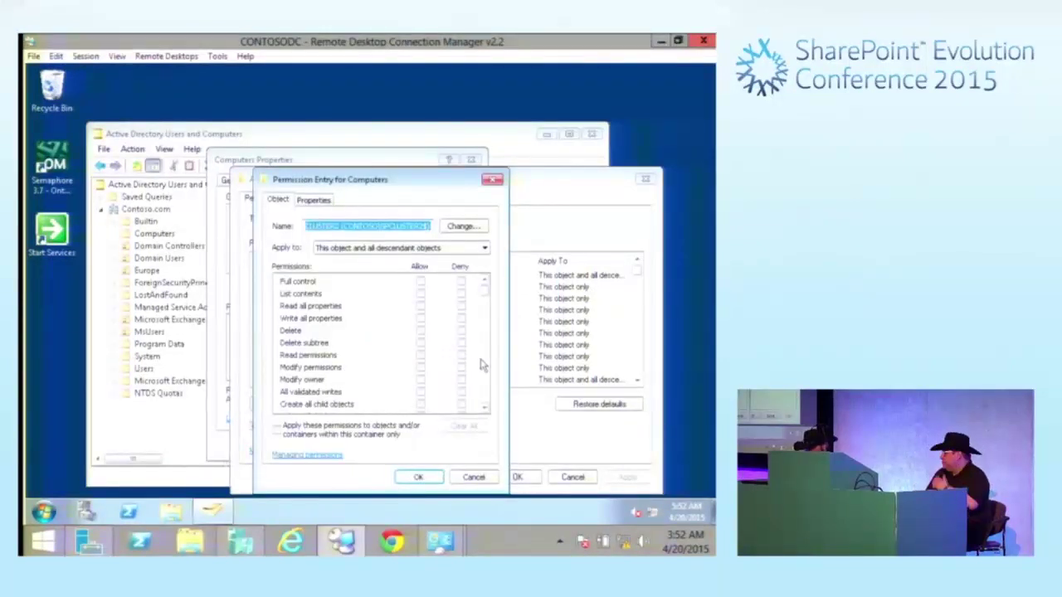
Step: Allow SPCLUSTER2 the Read all properties and Create Computer objects permissions on the Computers container, and save the advanced security settings
{"action": "left_click", "coordinate": [420, 305]}
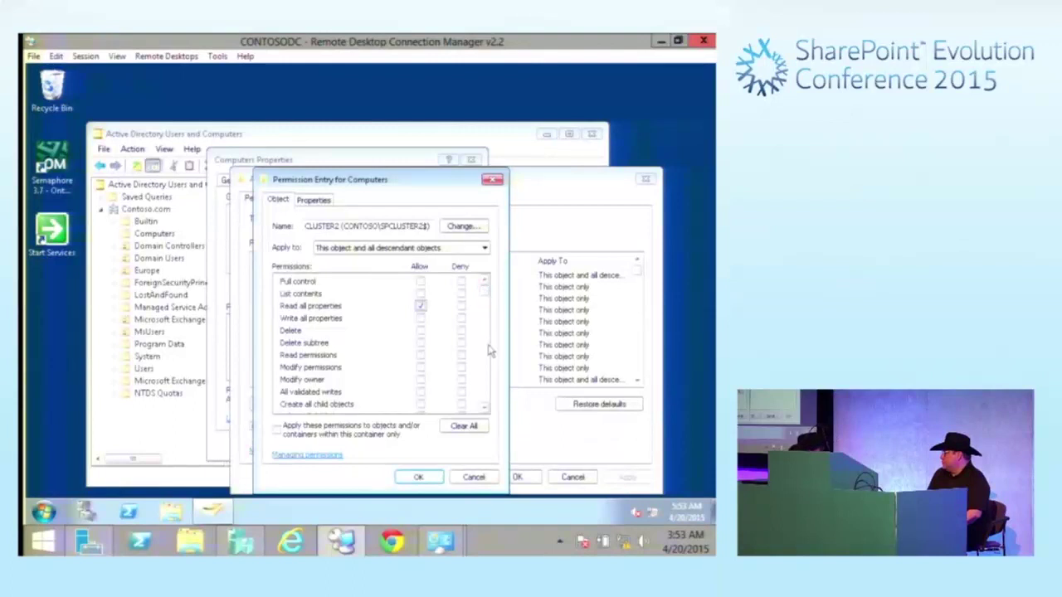
{"action": "scroll", "coordinate": [489, 352], "scroll_direction": "down", "scroll_amount": 4}
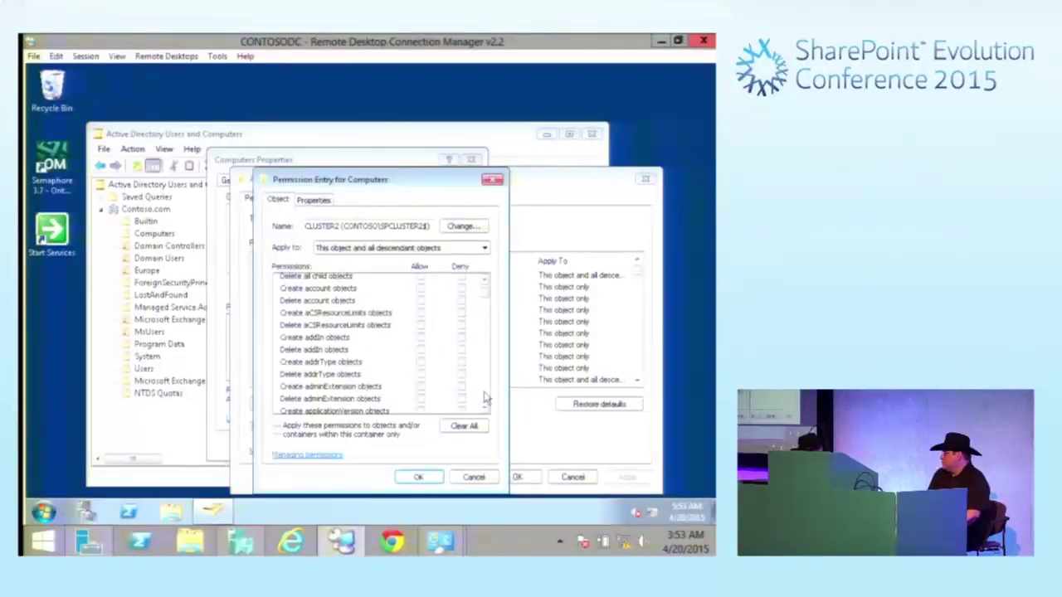
{"action": "scroll", "coordinate": [487, 400], "scroll_direction": "down", "scroll_amount": 3}
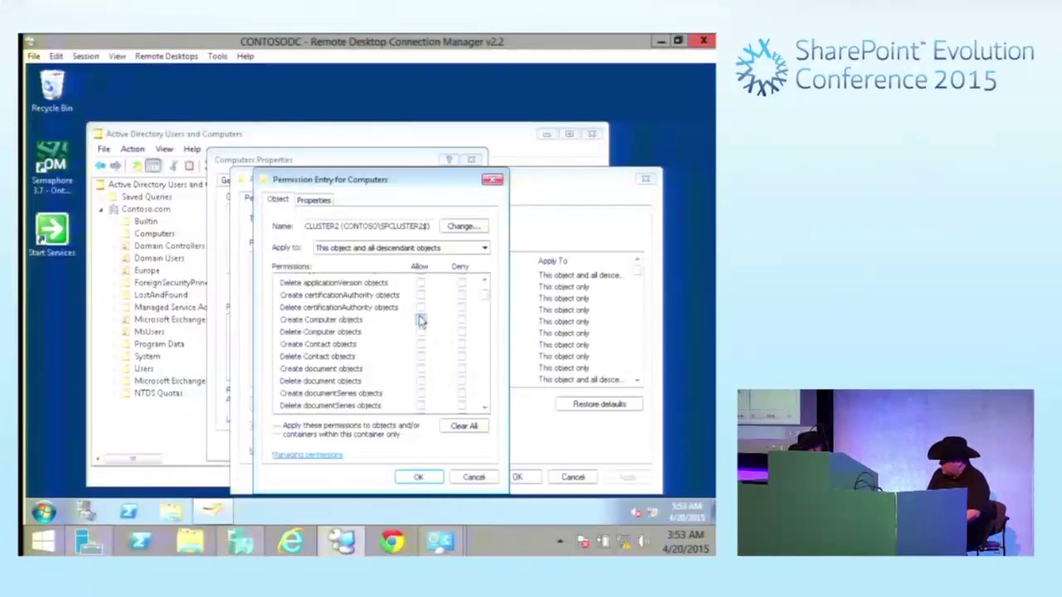
{"action": "left_click", "coordinate": [418, 477]}
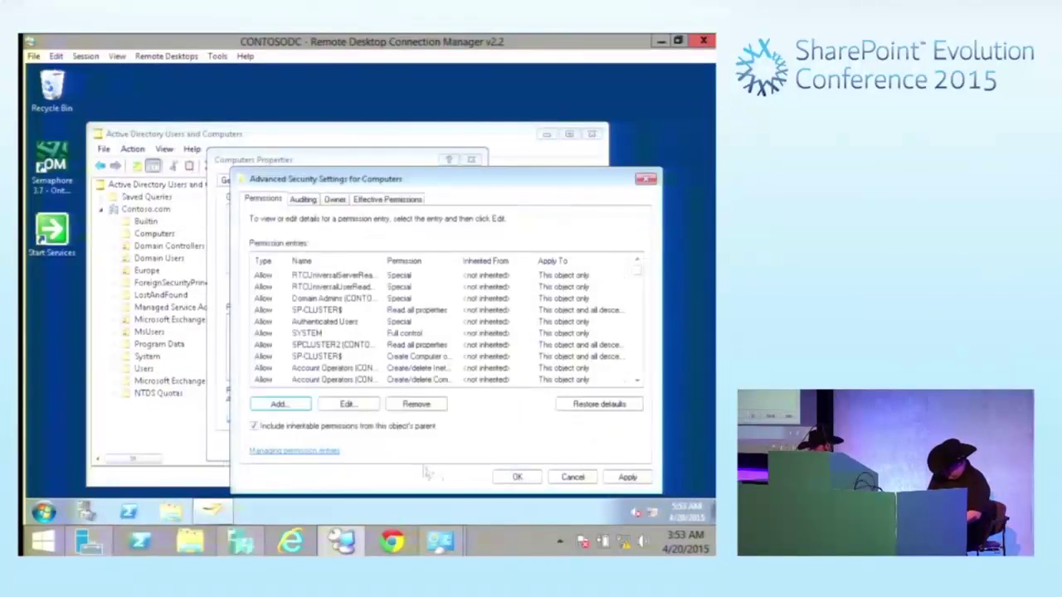
{"action": "left_click", "coordinate": [515, 477]}
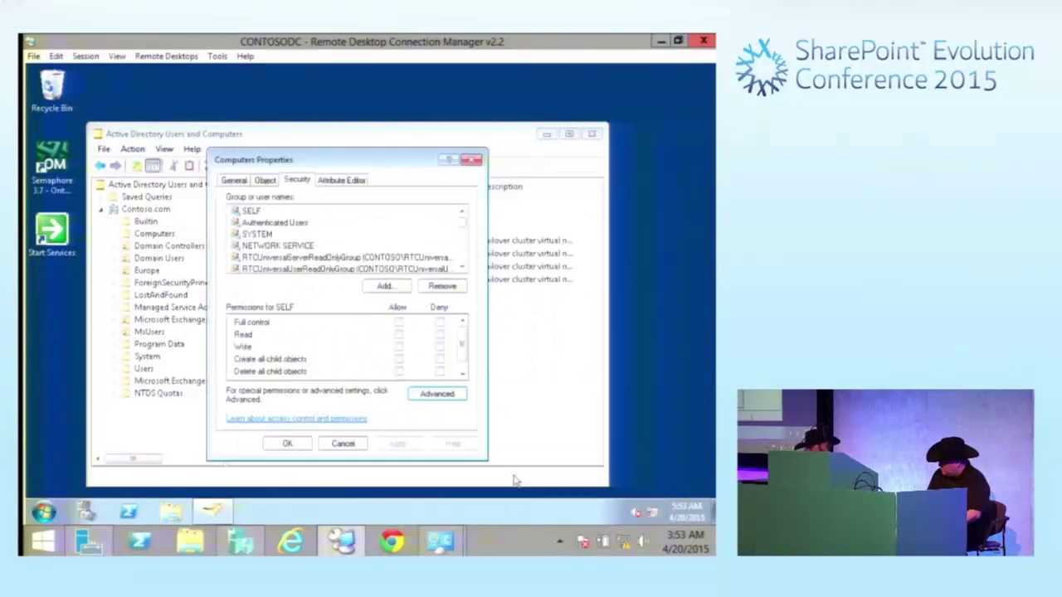
Step: Close the Computers container properties and switch to the SQL2014A-BASE remote session
{"action": "left_click", "coordinate": [297, 444]}
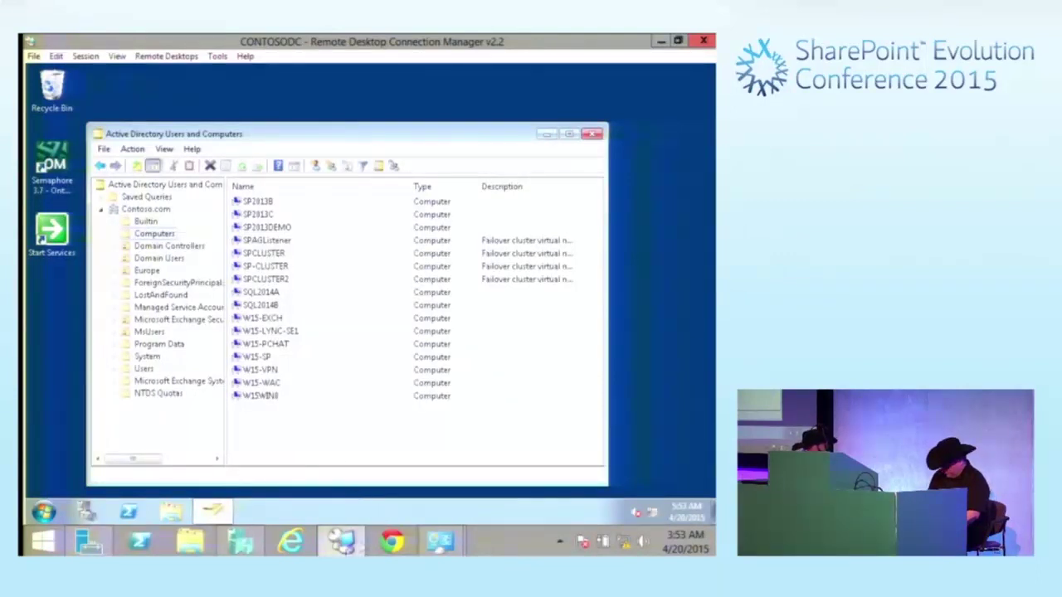
{"action": "left_click", "coordinate": [331, 546]}
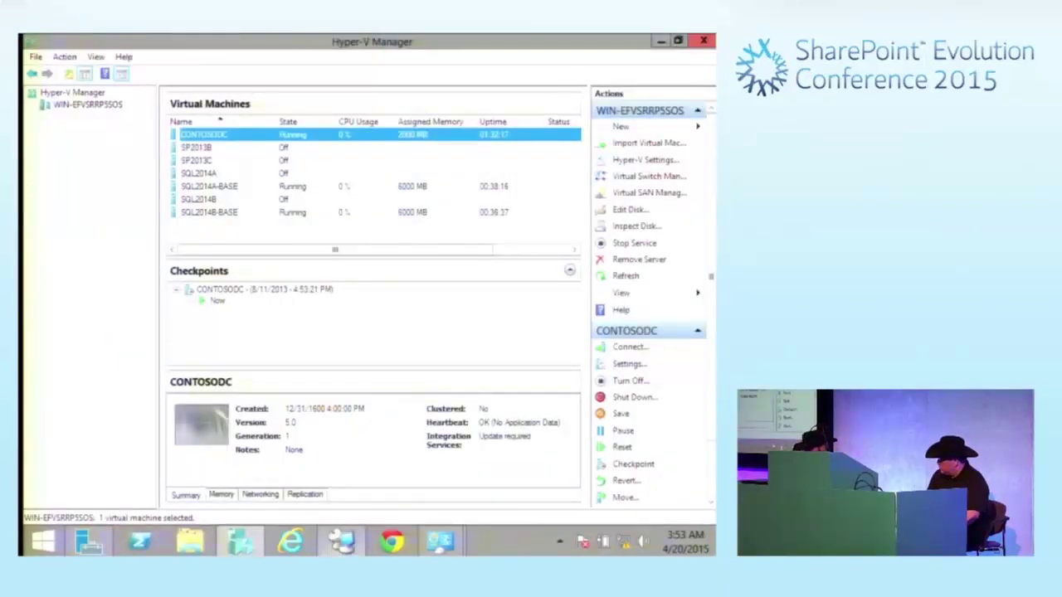
{"action": "left_click", "coordinate": [342, 543]}
{"action": "mouse_move", "coordinate": [38, 150]}
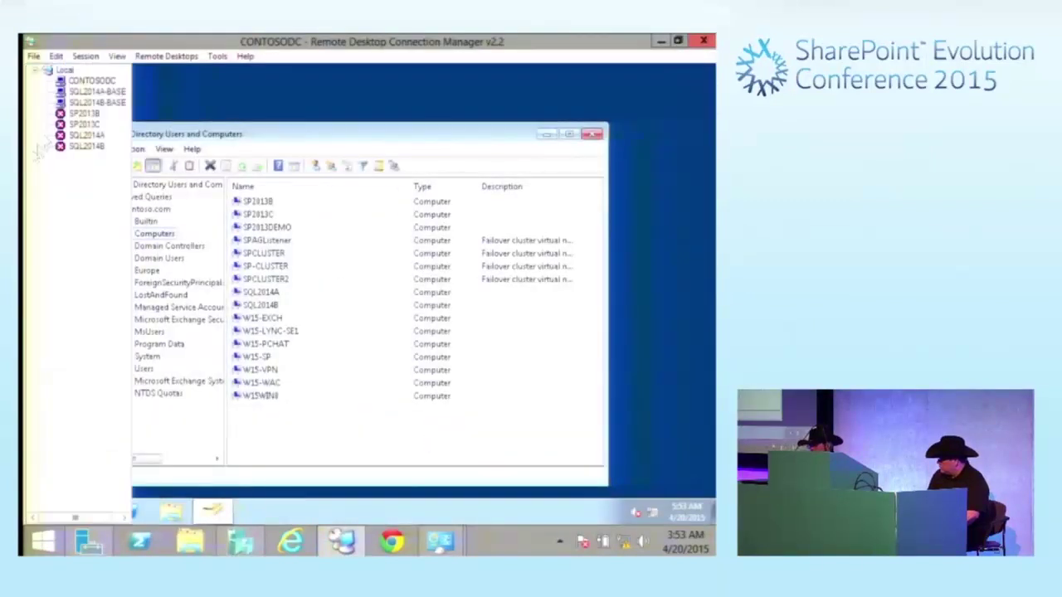
{"action": "left_click", "coordinate": [93, 93]}
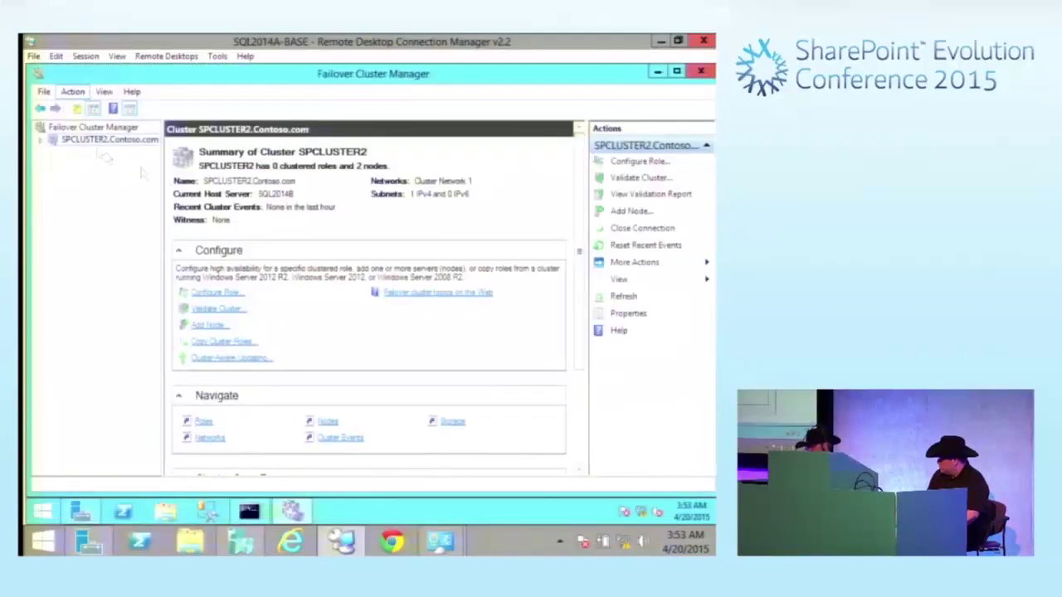
Step: Start configuring the quorum settings of the SPCLUSTER2.Contoso.com cluster and choose a file share witness as its quorum witness
{"action": "left_click", "coordinate": [44, 142]}
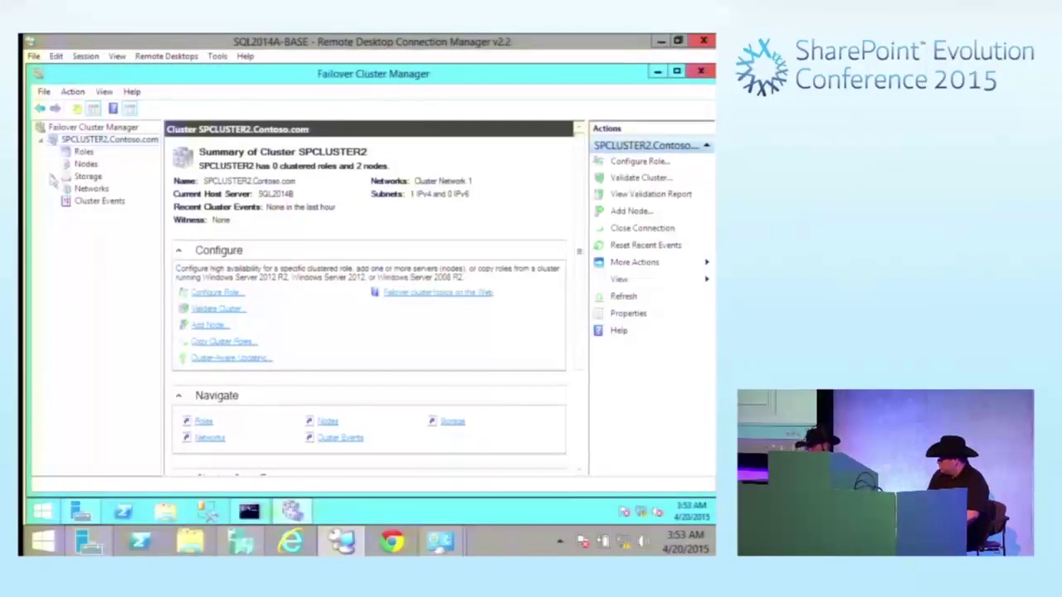
{"action": "right_click", "coordinate": [120, 145]}
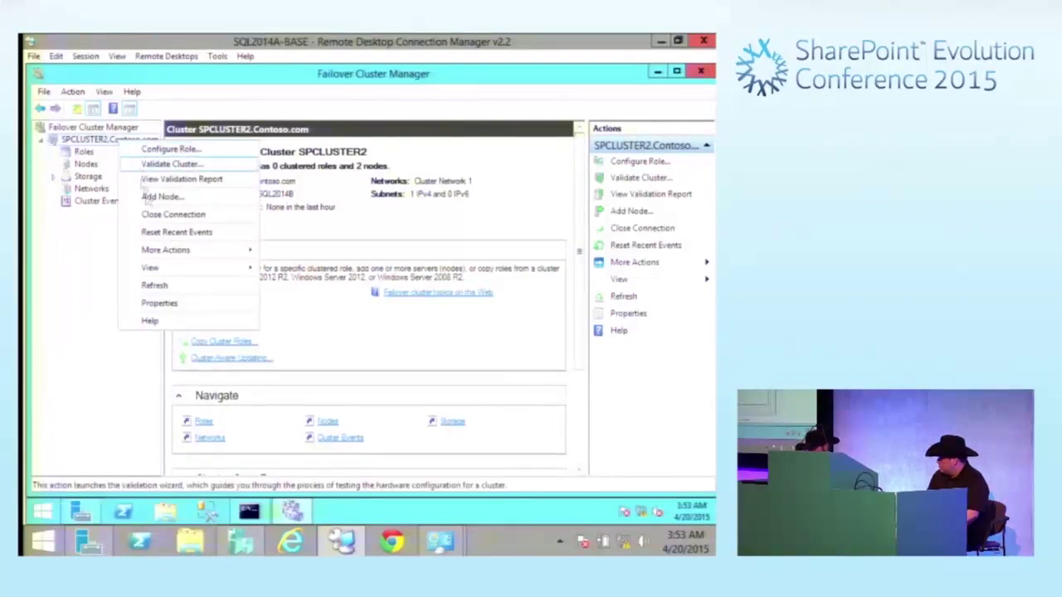
{"action": "left_click", "coordinate": [176, 252]}
{"action": "left_click", "coordinate": [312, 251]}
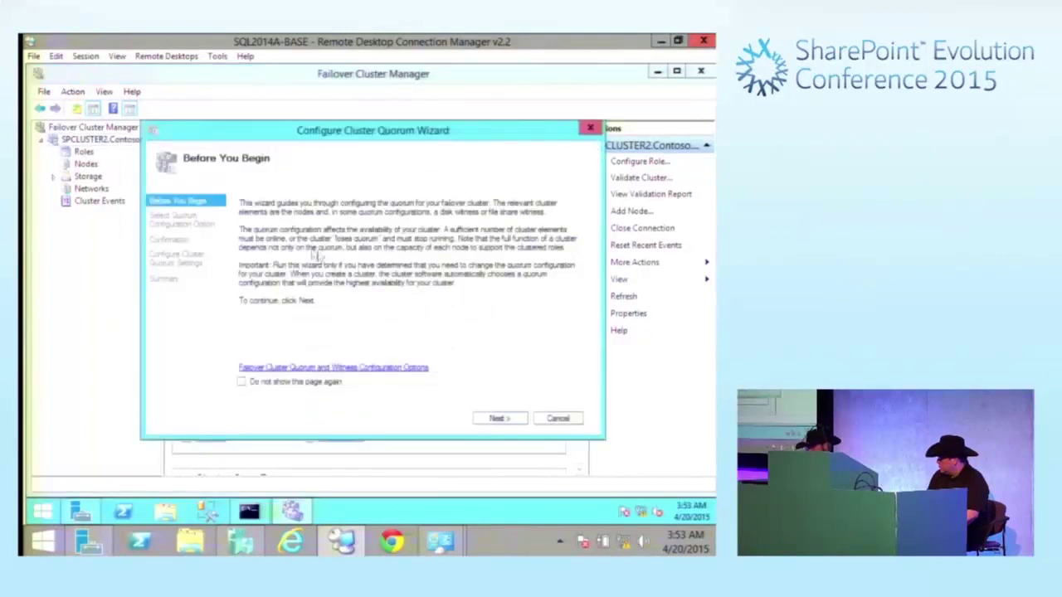
{"action": "left_click", "coordinate": [498, 419]}
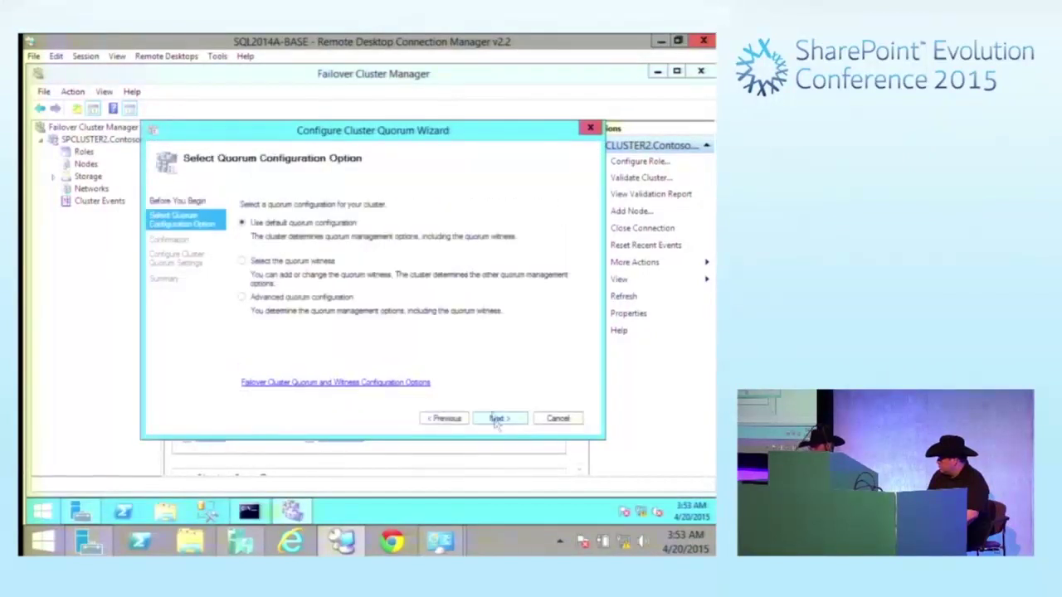
{"action": "left_click", "coordinate": [243, 263]}
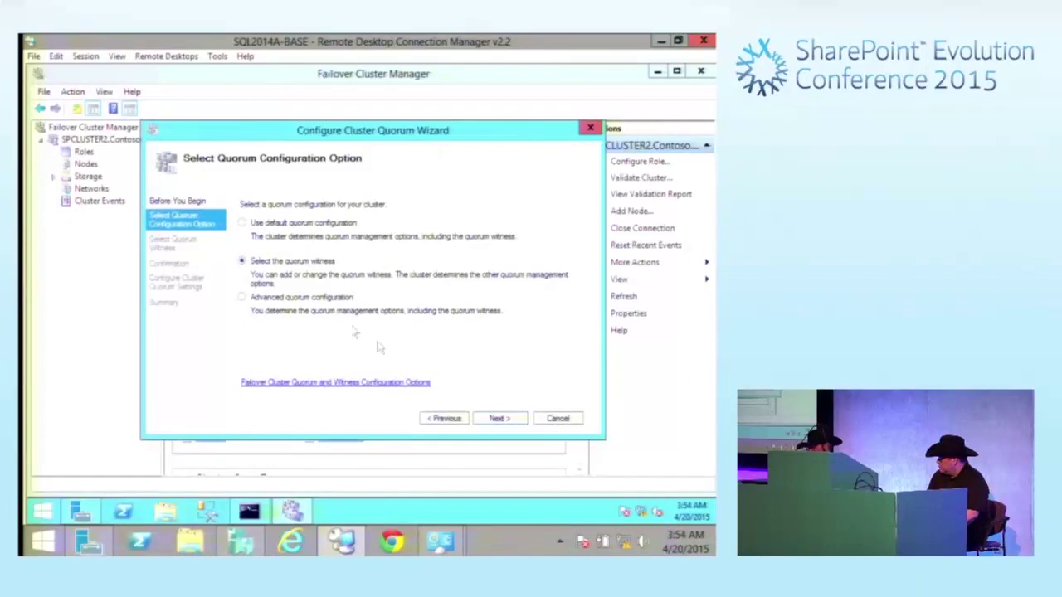
{"action": "left_click", "coordinate": [497, 420]}
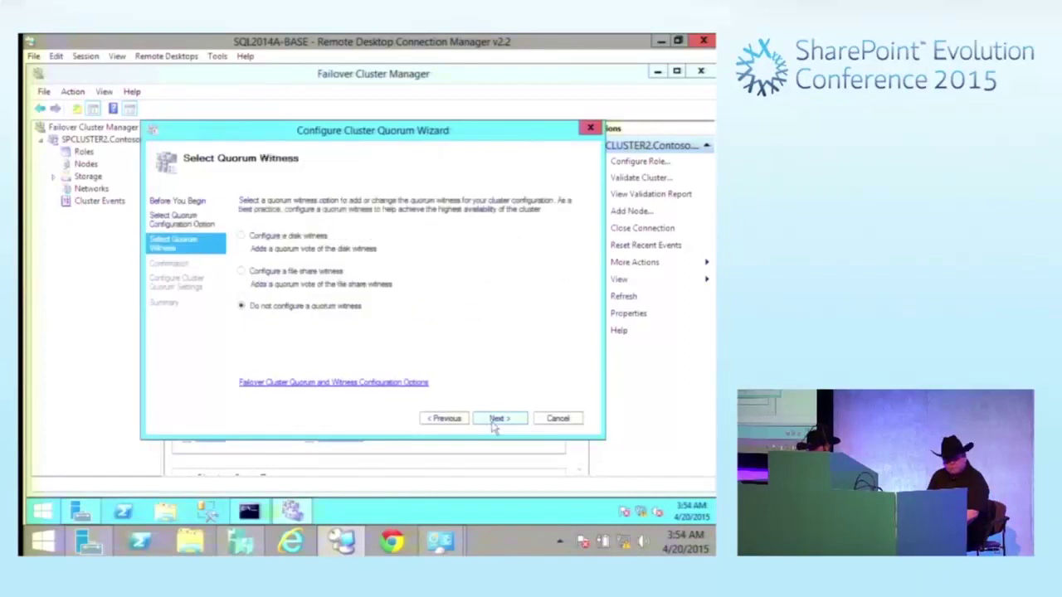
{"action": "left_click", "coordinate": [253, 273]}
{"action": "left_click", "coordinate": [498, 420]}
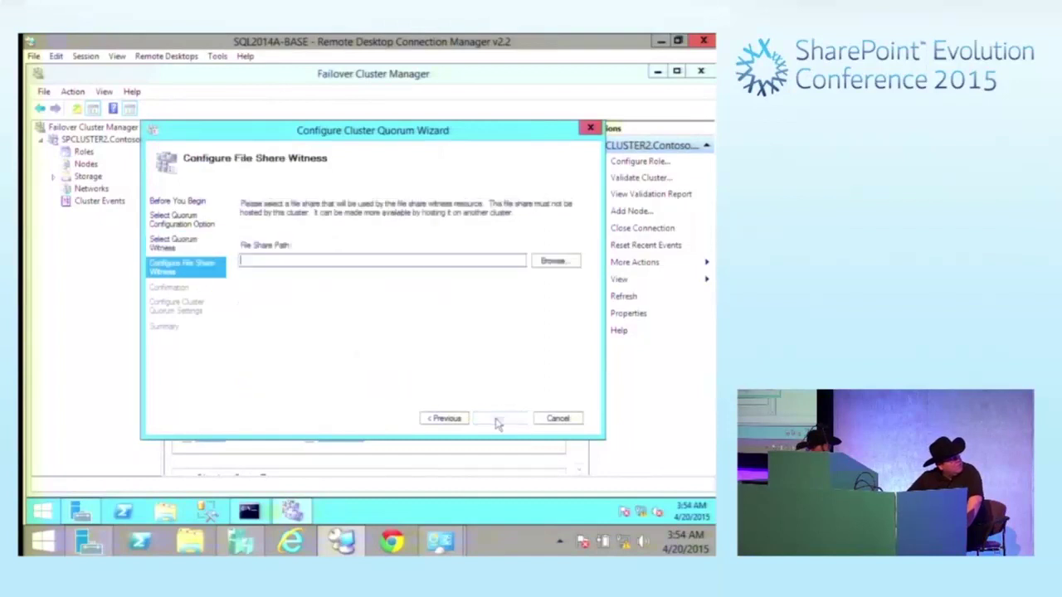
Step: Set the witness file share path to \\W15-DC\ClusterDemo and complete the cluster quorum configuration
{"action": "type", "text": "\\\\W15-DC\\ClusterDemo"}
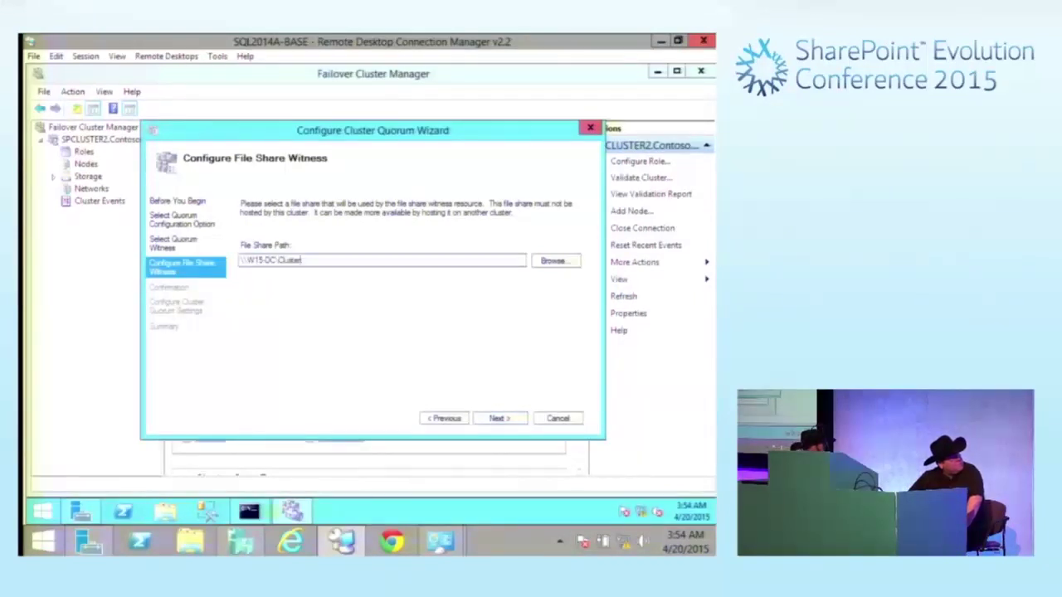
{"action": "left_click", "coordinate": [498, 419]}
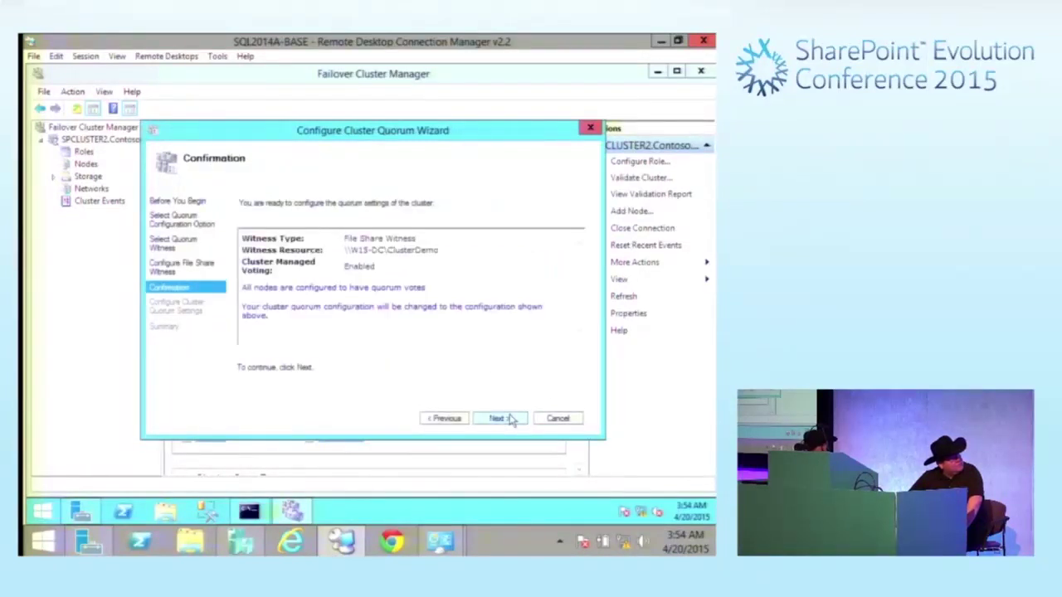
{"action": "left_click", "coordinate": [498, 418]}
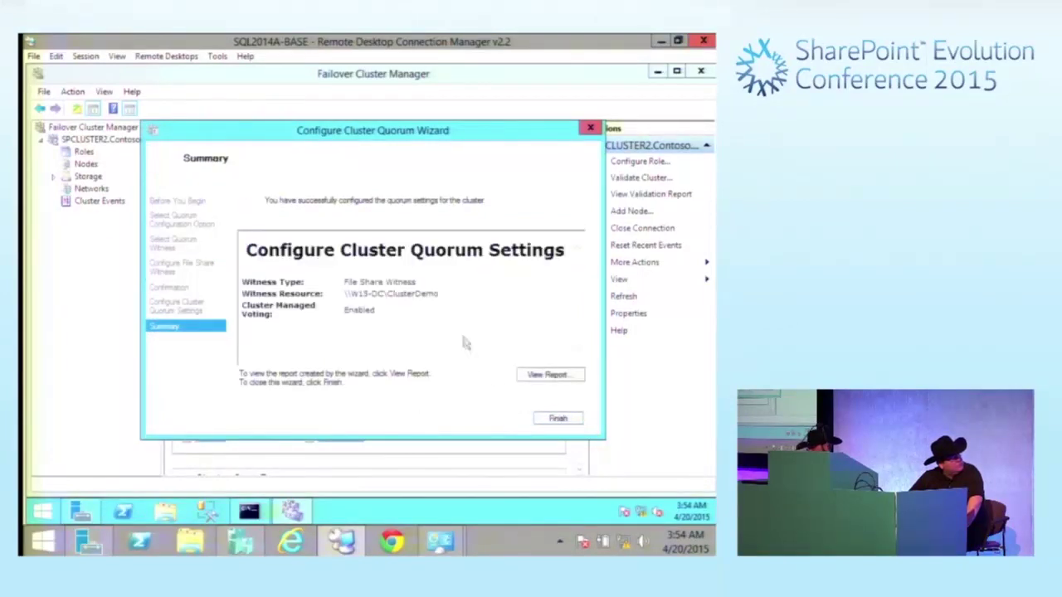
{"action": "left_click", "coordinate": [558, 419]}
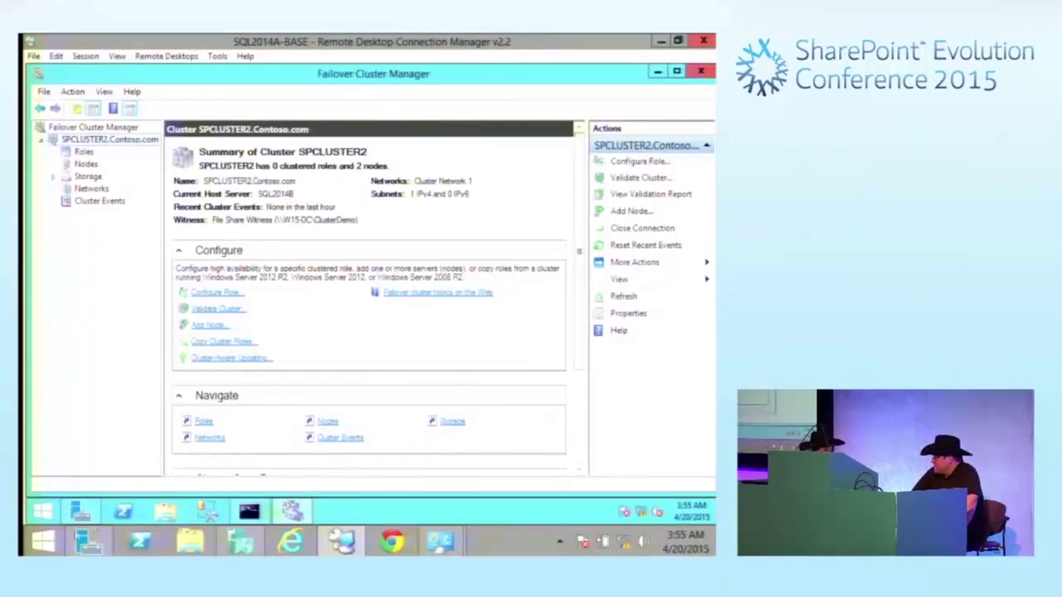
Step: Try to find and launch SQL Server 2014 Configuration Manager by searching for "sql server conf"
{"action": "left_click", "coordinate": [52, 512]}
{"action": "type", "text": "sql ser"}
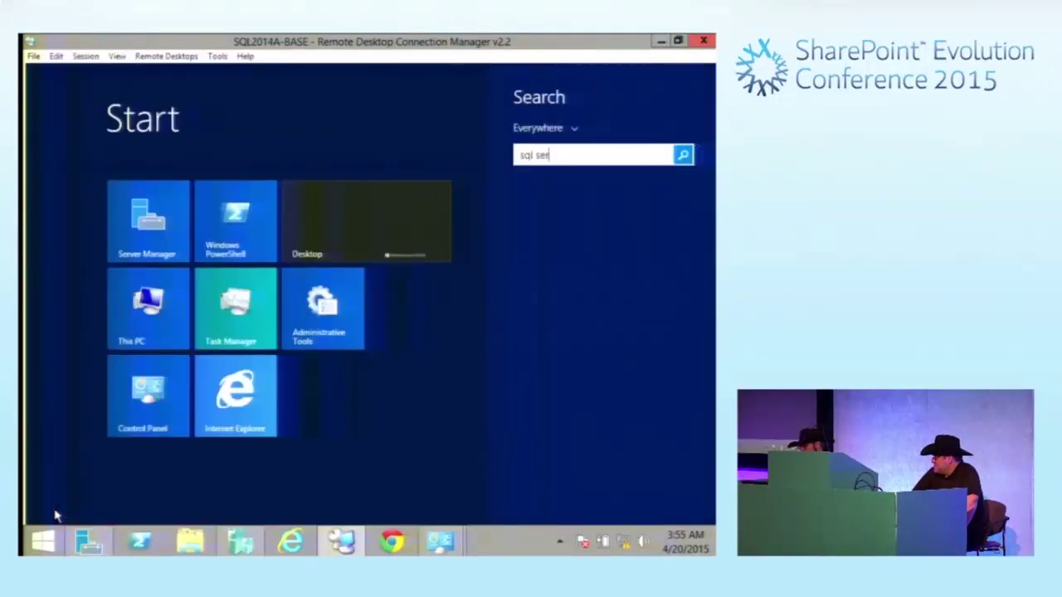
{"action": "type", "text": "vder"}
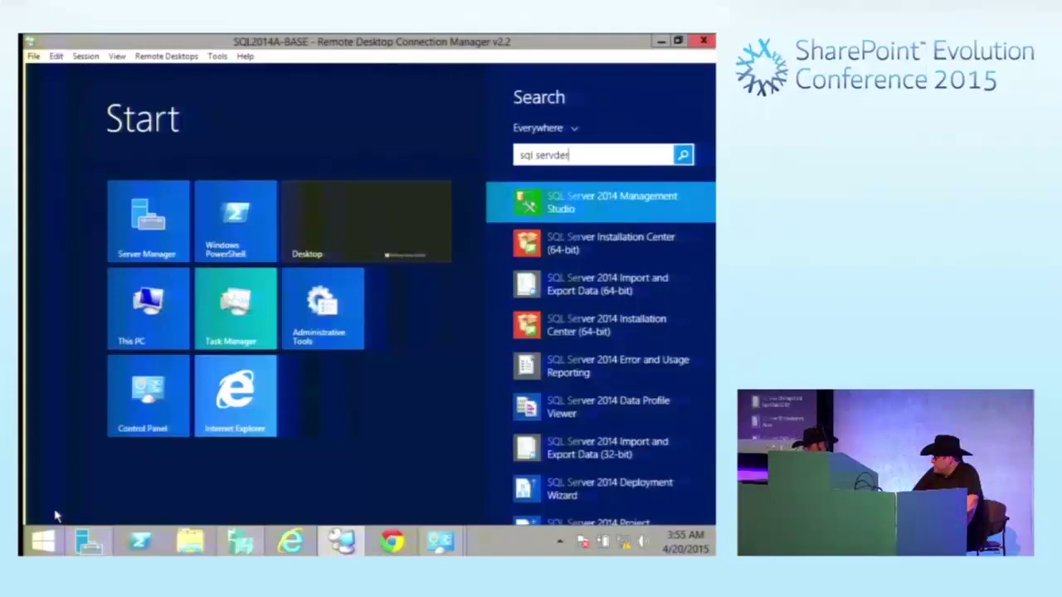
{"action": "key", "text": "BackSpace"}
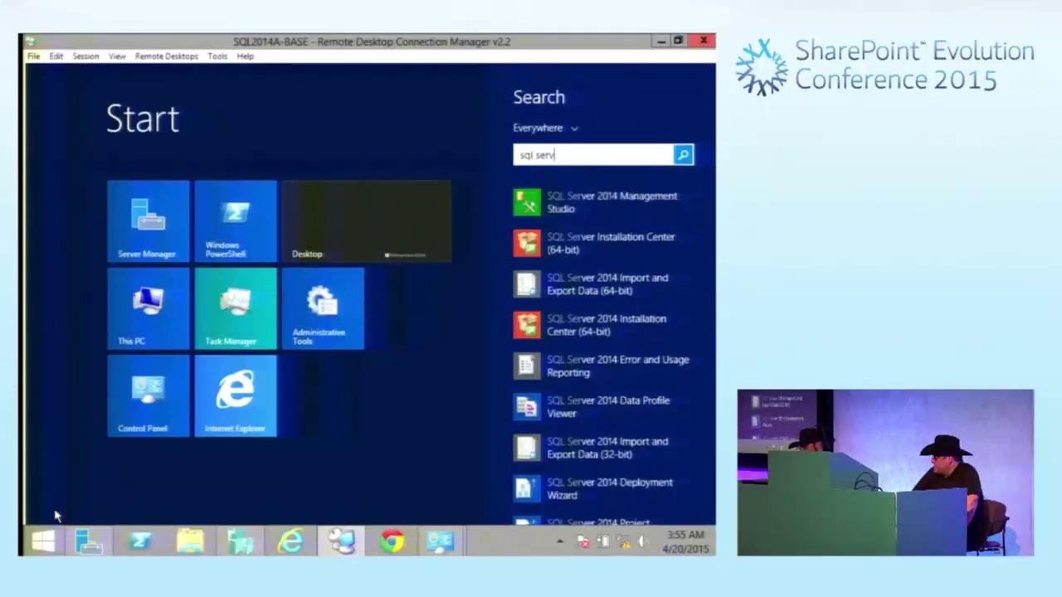
{"action": "type", "text": "er con"}
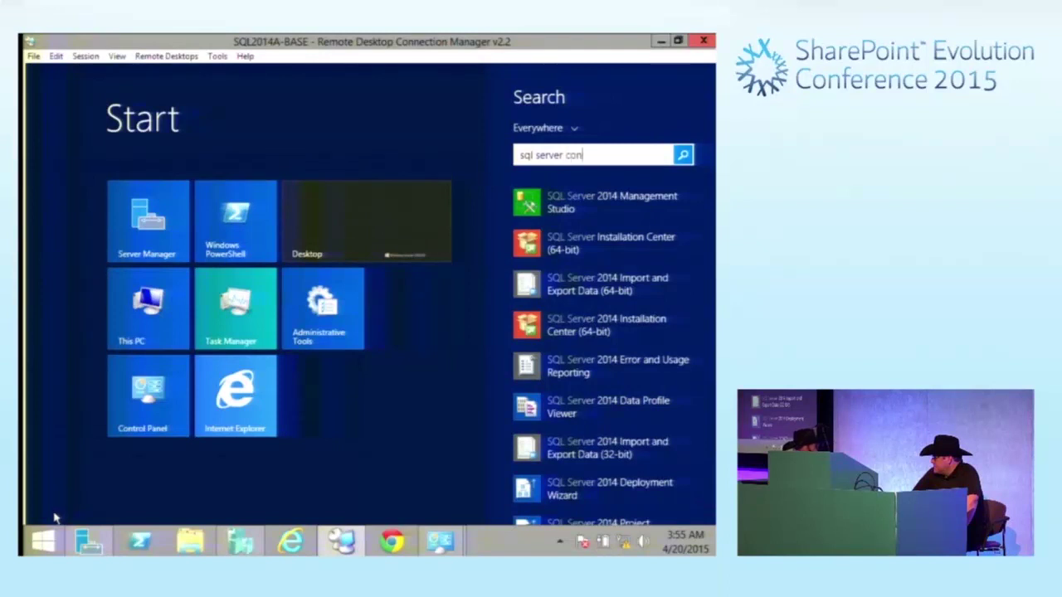
{"action": "type", "text": "f"}
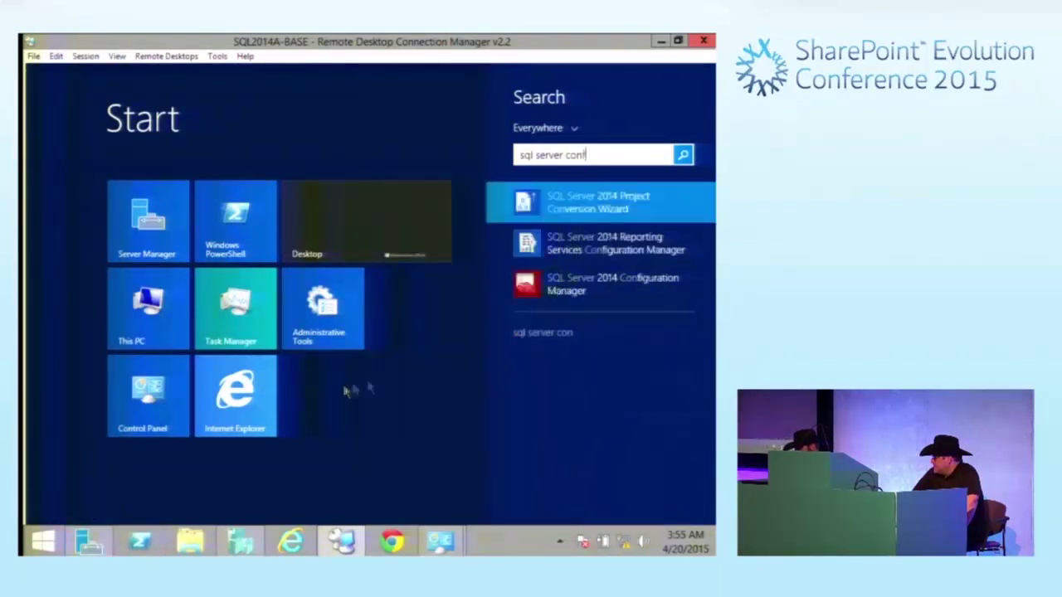
{"action": "left_click", "coordinate": [564, 292]}
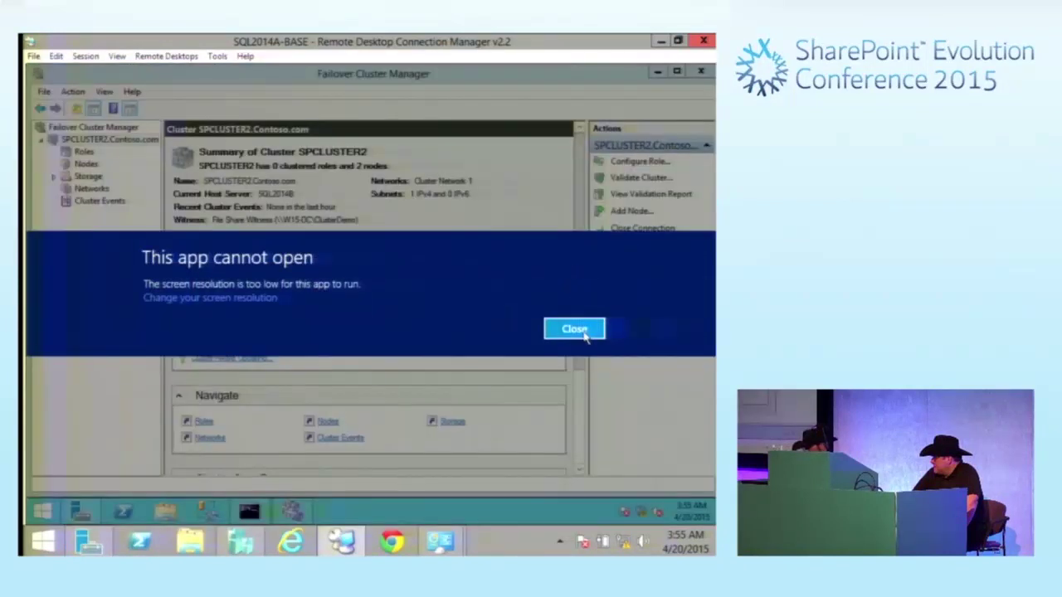
{"action": "left_click", "coordinate": [574, 330]}
Step: Search for "sql server config" and launch SQL Server 2014 Configuration Manager, allowing it to make changes to the computer
{"action": "left_click", "coordinate": [46, 516]}
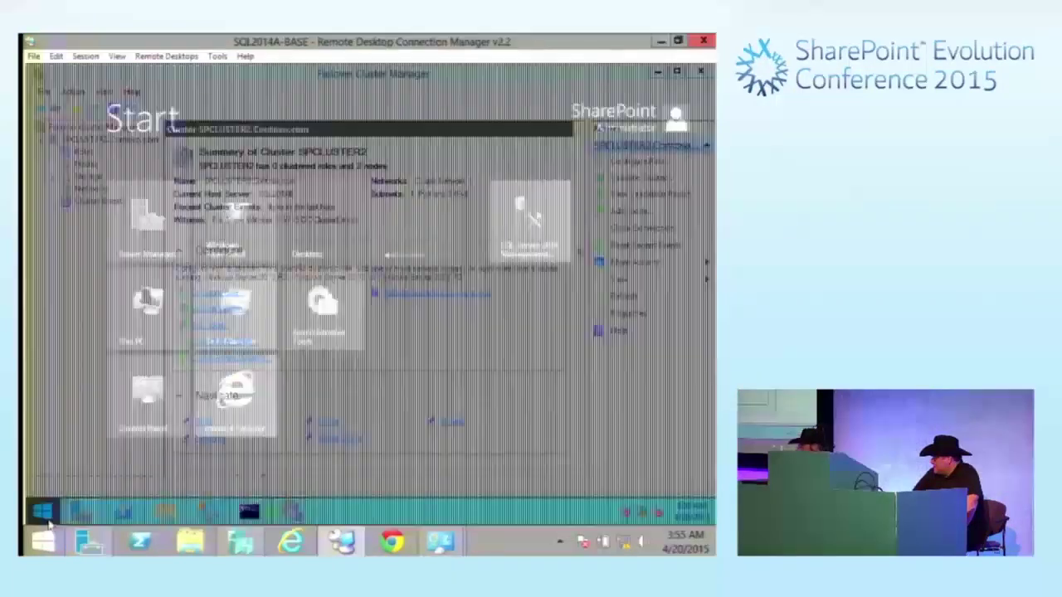
{"action": "type", "text": "sql"}
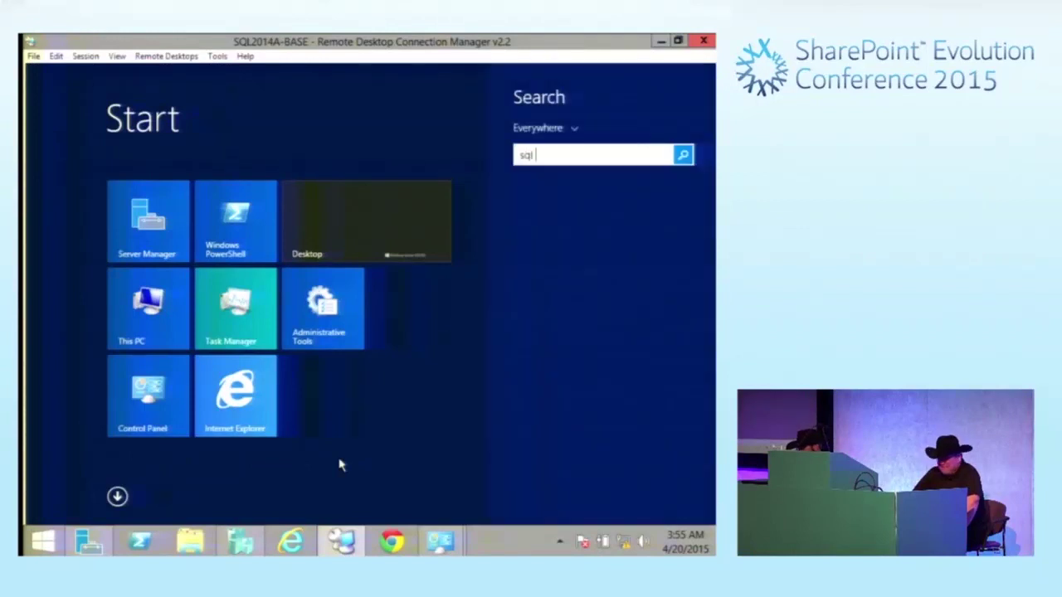
{"action": "type", "text": " server config"}
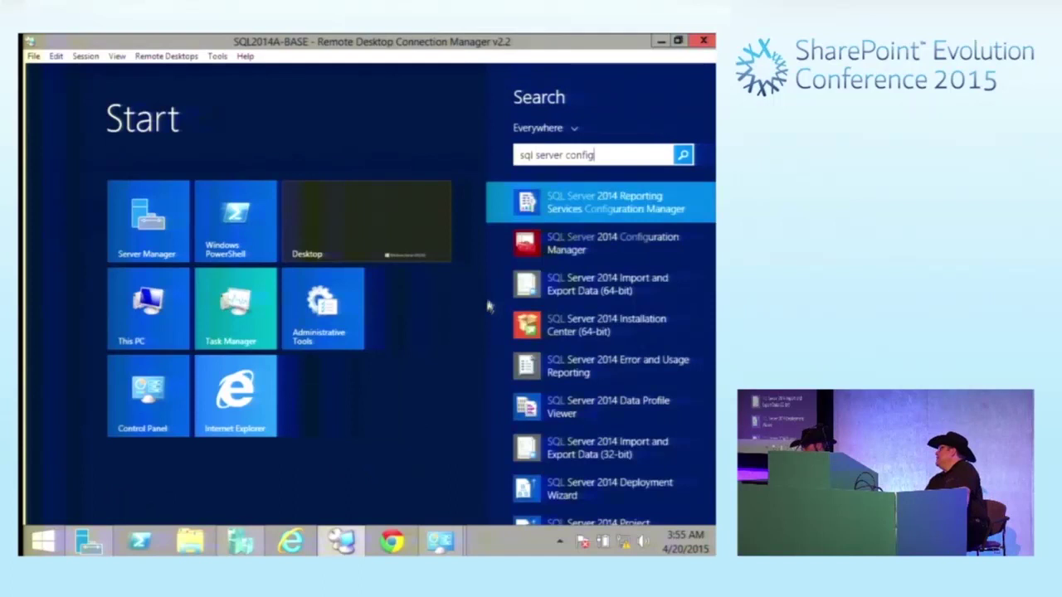
{"action": "left_click", "coordinate": [561, 239]}
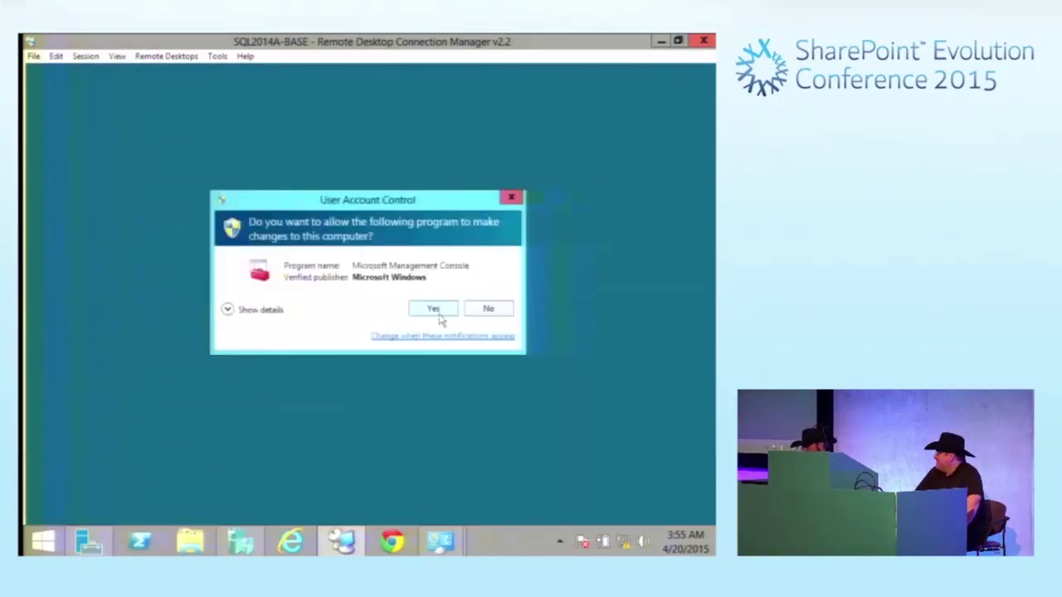
{"action": "left_click", "coordinate": [435, 311]}
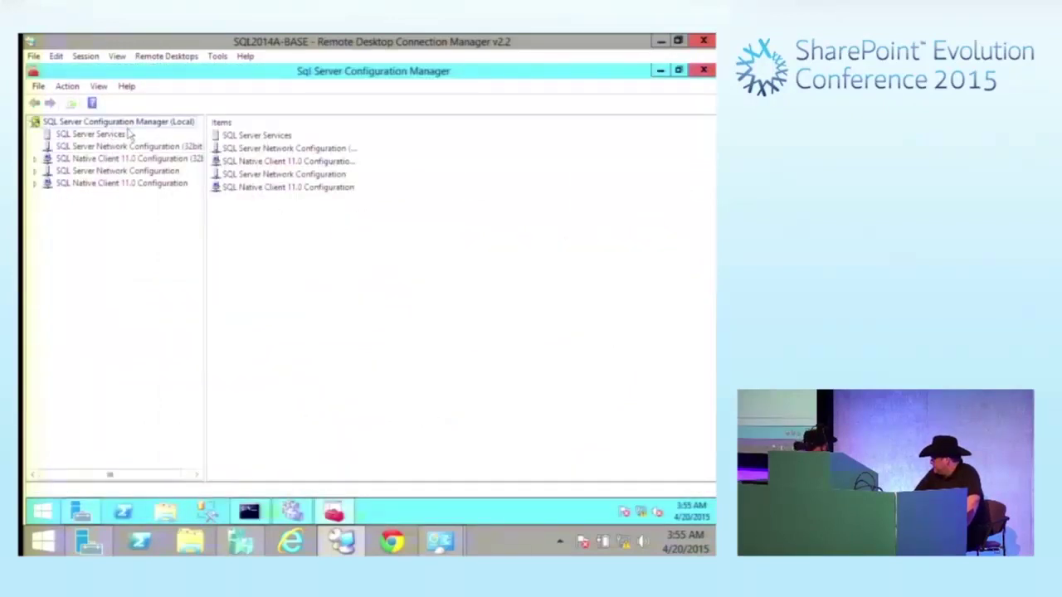
Step: List the SQL Server Services and widen the Name column to show the full service names
{"action": "mouse_move", "coordinate": [124, 146]}
{"action": "left_mouse_down"}
{"action": "mouse_move", "coordinate": [120, 166]}
{"action": "mouse_move", "coordinate": [112, 142]}
{"action": "left_mouse_up"}
{"action": "left_click", "coordinate": [108, 142]}
{"action": "right_click", "coordinate": [107, 143]}
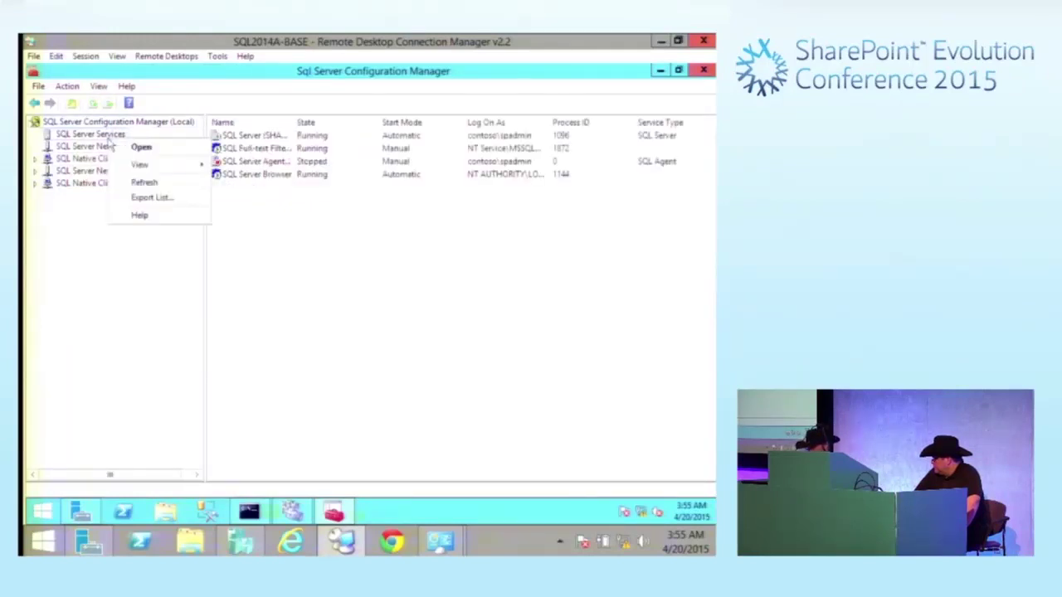
{"action": "left_click", "coordinate": [242, 138]}
{"action": "left_click", "coordinate": [249, 136]}
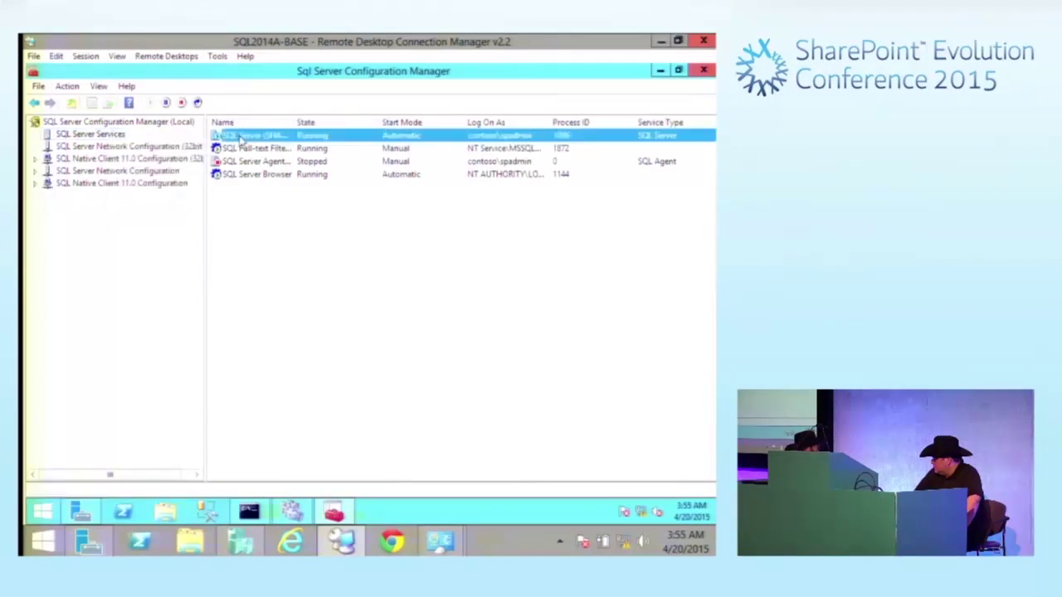
{"action": "left_click_drag", "start_coordinate": [292, 123], "coordinate": [358, 136]}
Step: Enable AlwaysOn Availability Groups in the SQL Server (SHAREPOINT) service properties and save the change
{"action": "right_click", "coordinate": [306, 140]}
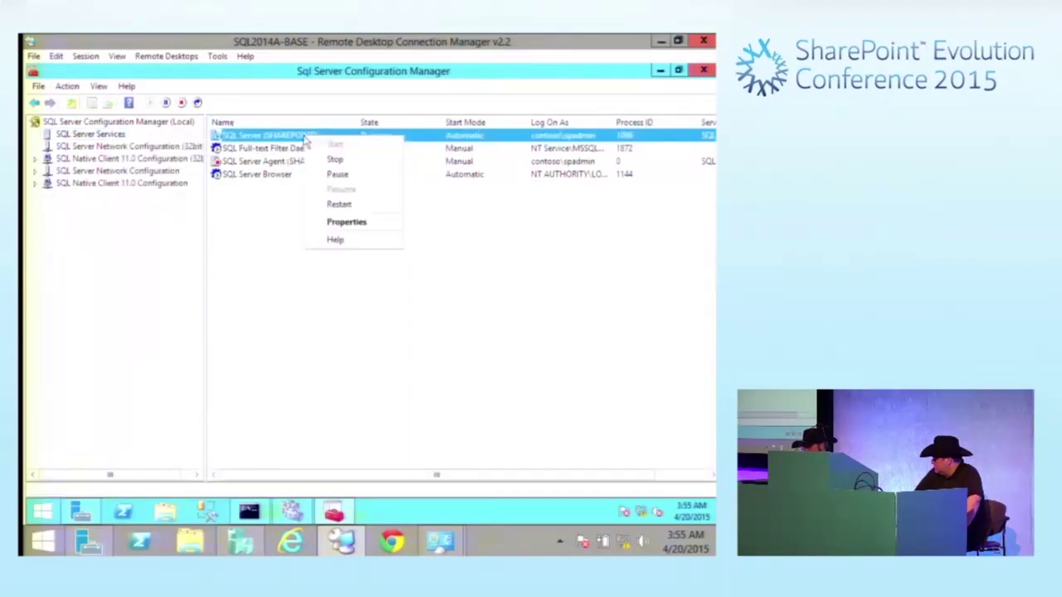
{"action": "left_click", "coordinate": [336, 226]}
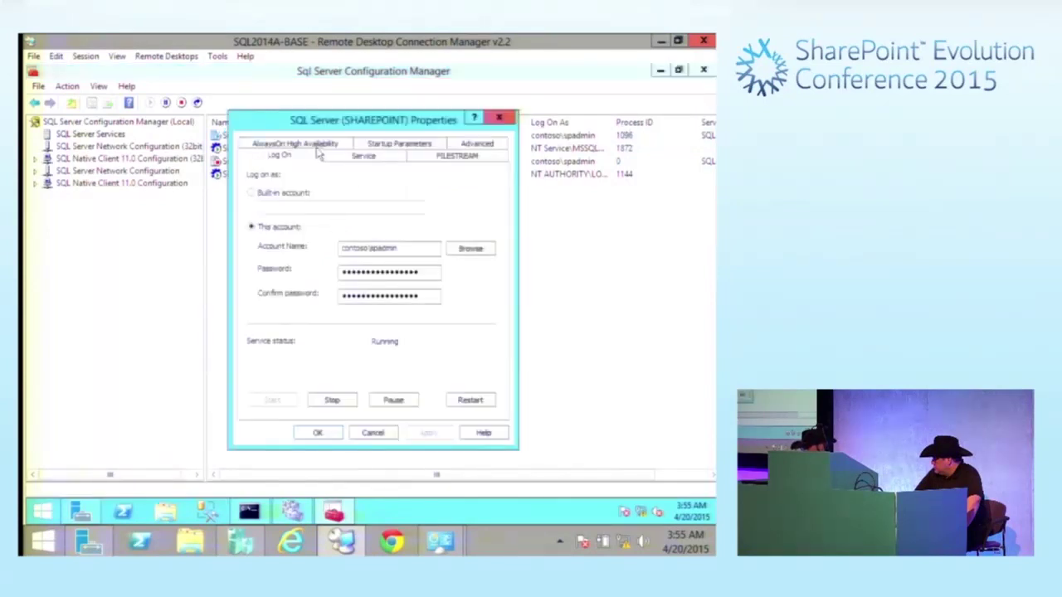
{"action": "left_click", "coordinate": [313, 145]}
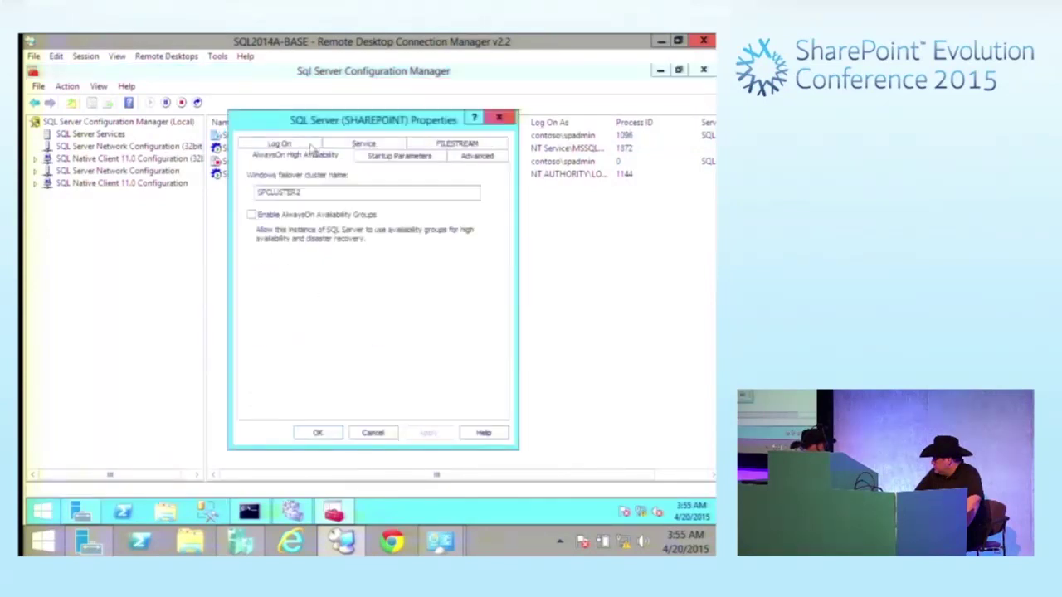
{"action": "left_click", "coordinate": [253, 215]}
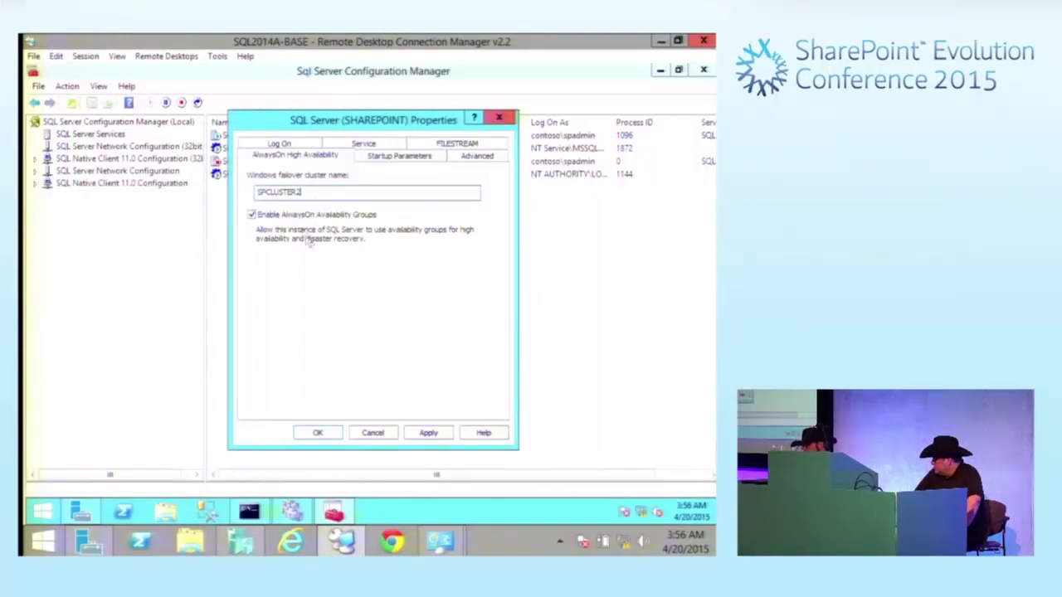
{"action": "left_click", "coordinate": [317, 433]}
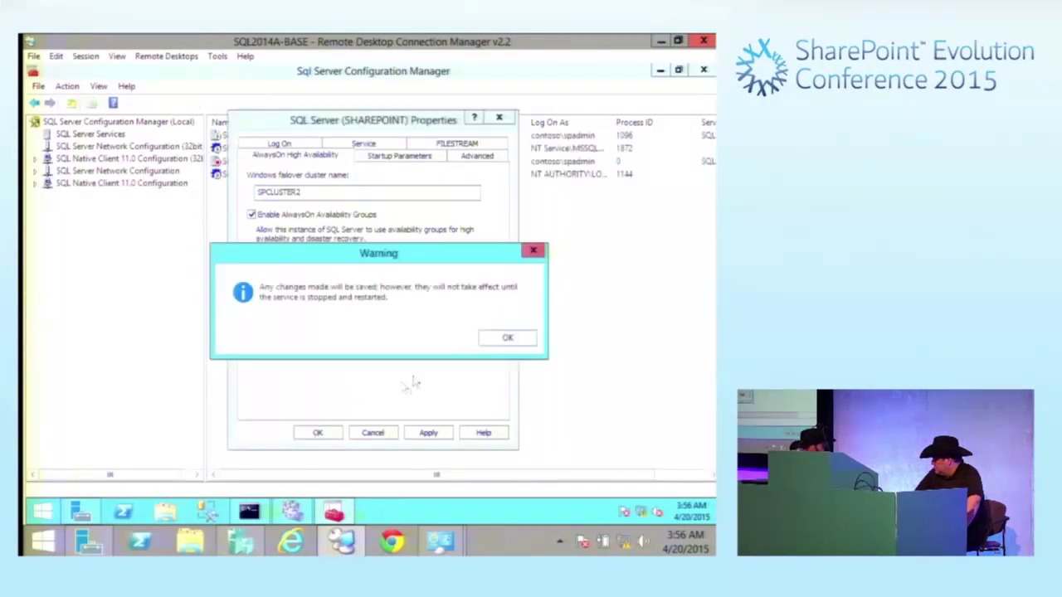
{"action": "left_click", "coordinate": [504, 339]}
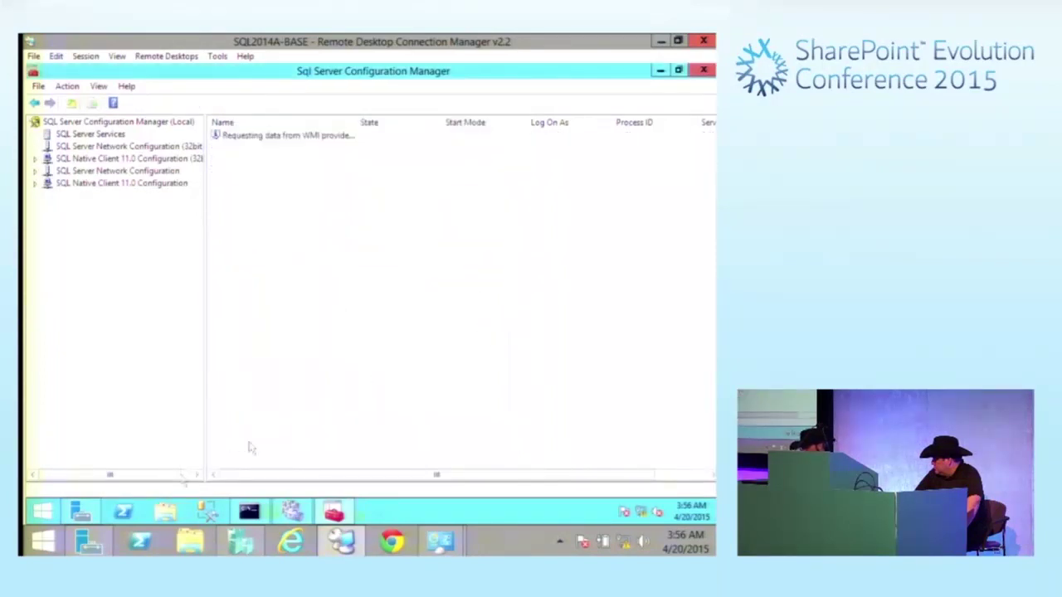
Step: Search for "services", launch the Services console and restart the SQL Server (SHAREPOINT) service
{"action": "left_click", "coordinate": [43, 511]}
{"action": "type", "text": "se"}
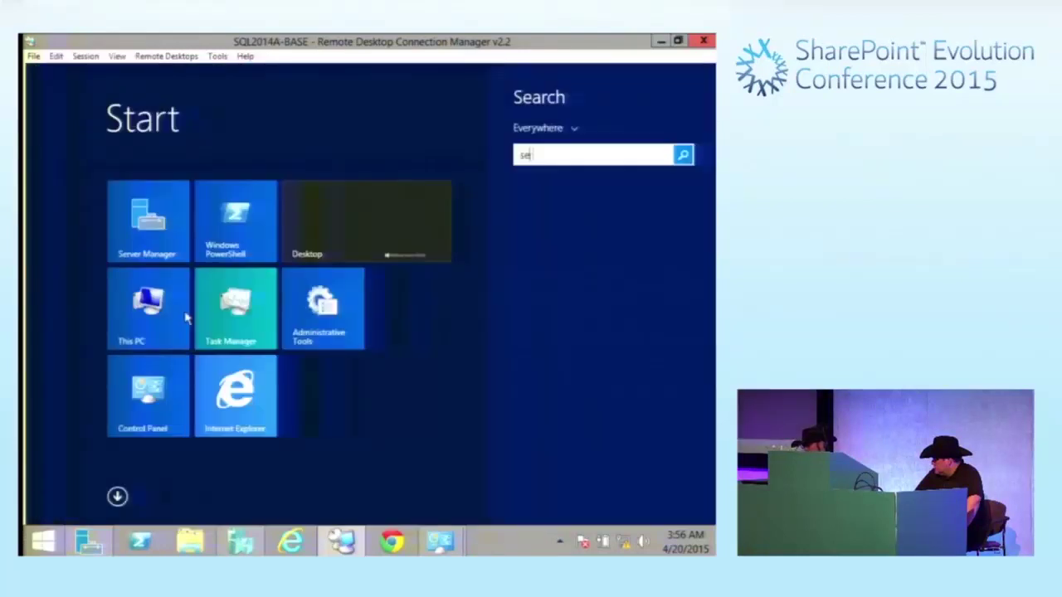
{"action": "type", "text": "rvices"}
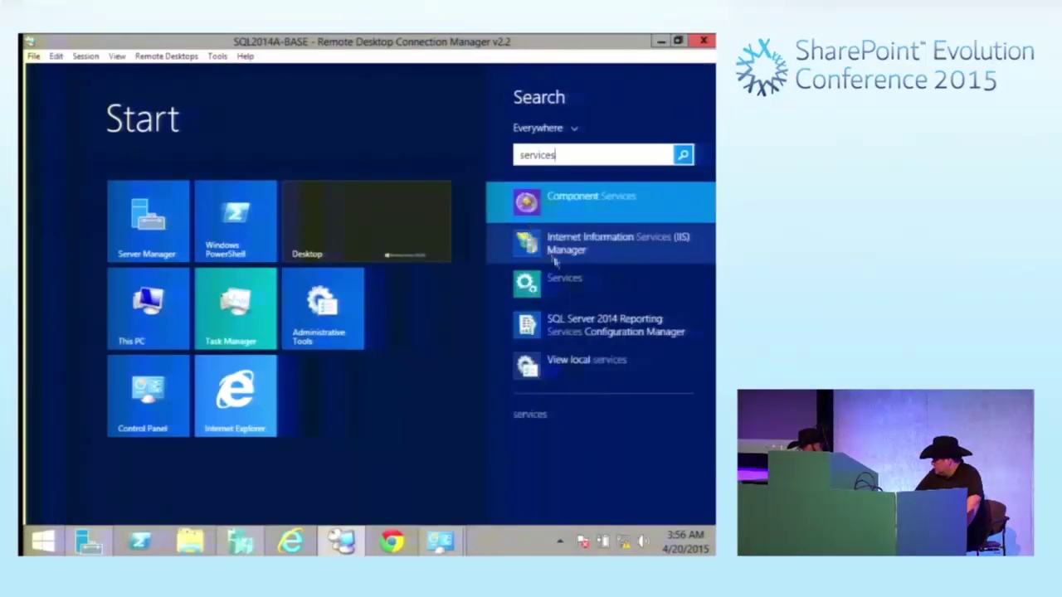
{"action": "left_click", "coordinate": [546, 302]}
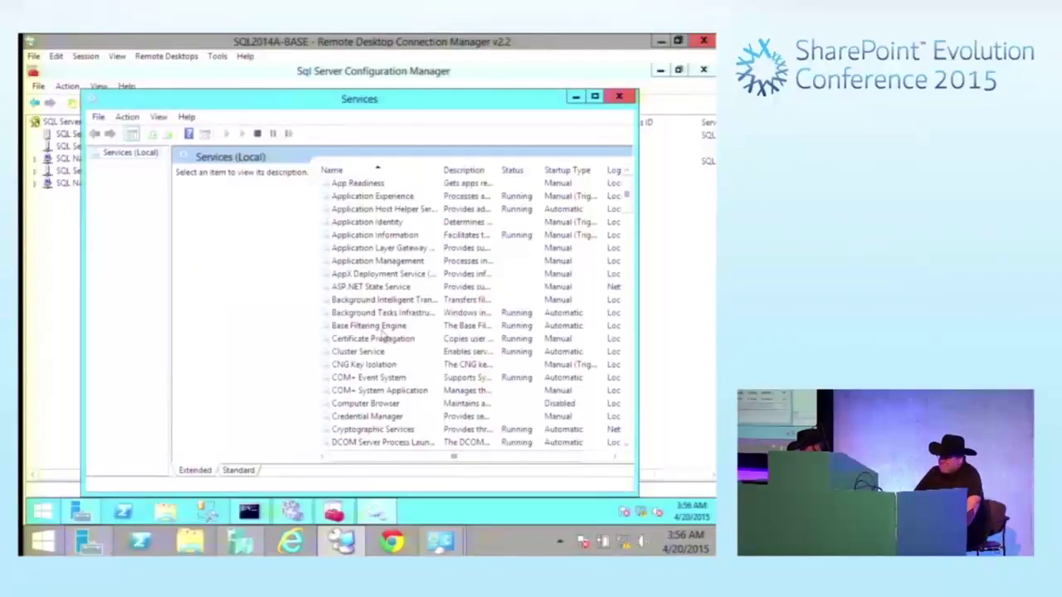
{"action": "type", "text": "sql"}
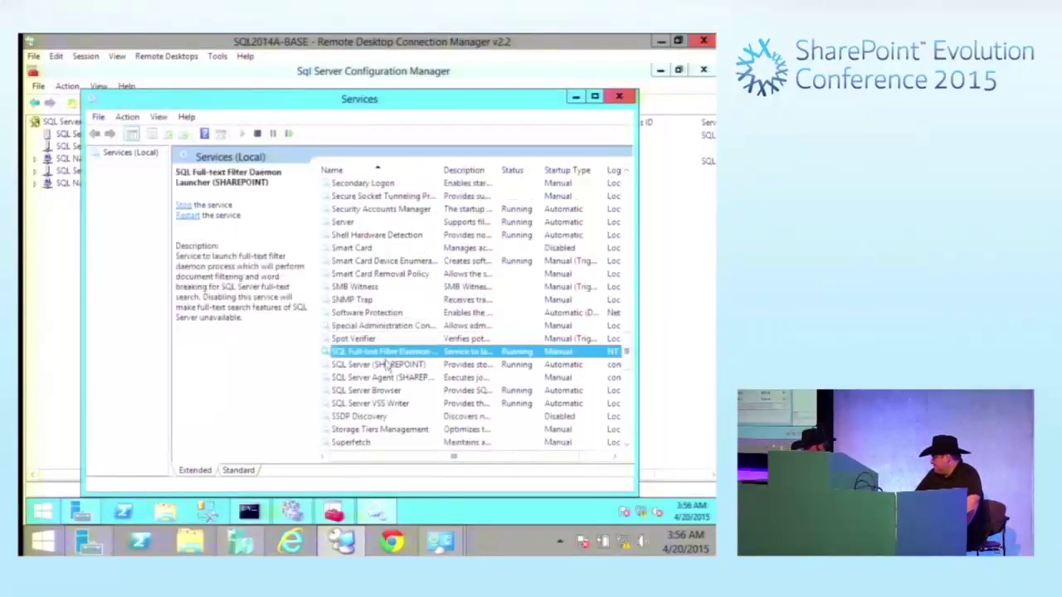
{"action": "left_click", "coordinate": [387, 365]}
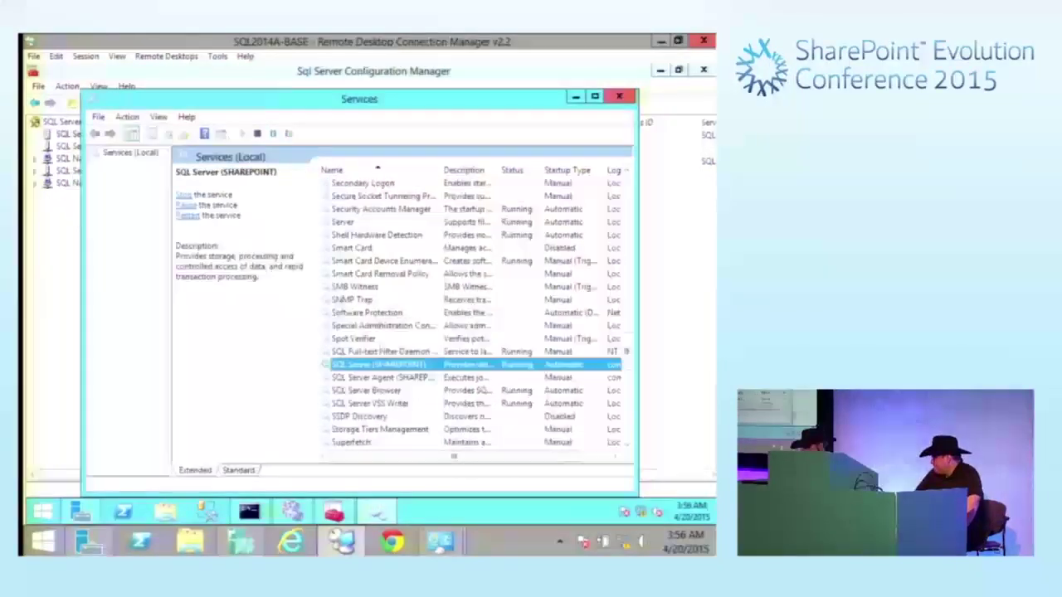
{"action": "left_click", "coordinate": [288, 133]}
Step: Switch to the SQL2014B-BASE session and launch SQL Server 2014 Configuration Manager, allowing it to make changes to the computer
{"action": "mouse_move", "coordinate": [26, 173]}
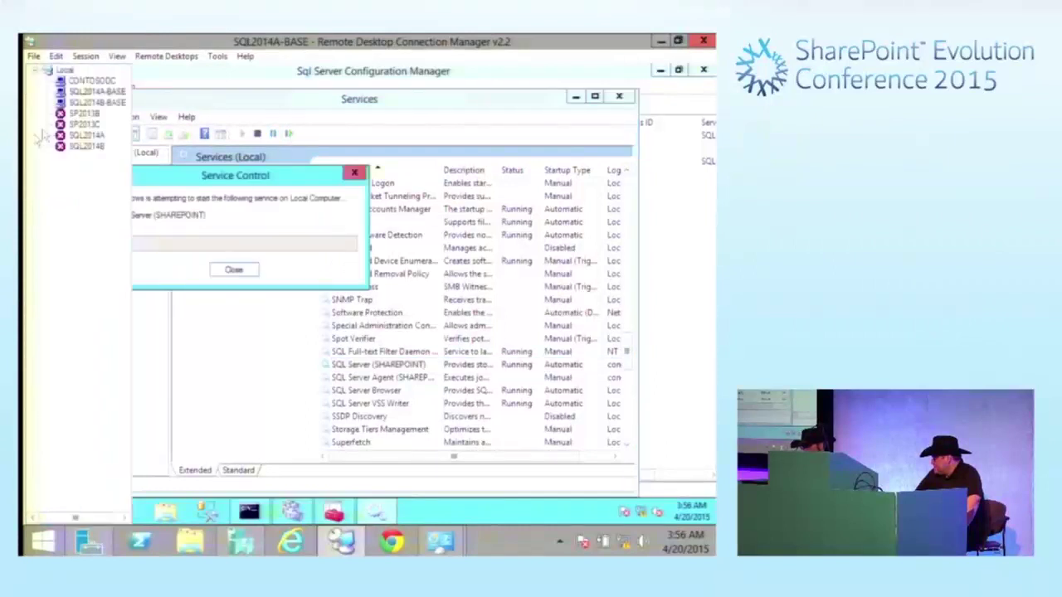
{"action": "left_click", "coordinate": [90, 102]}
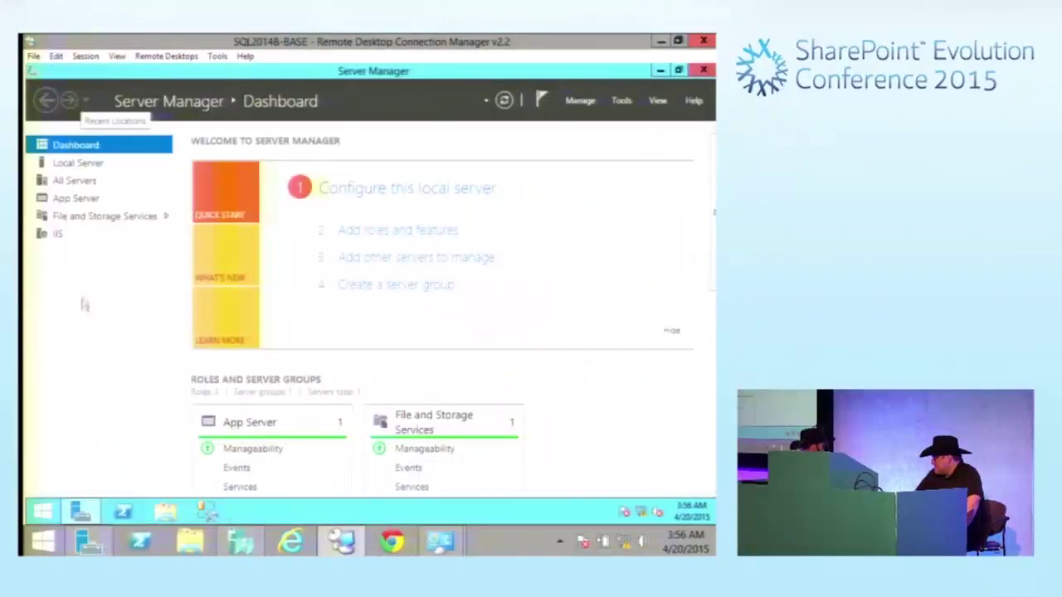
{"action": "left_click", "coordinate": [43, 512]}
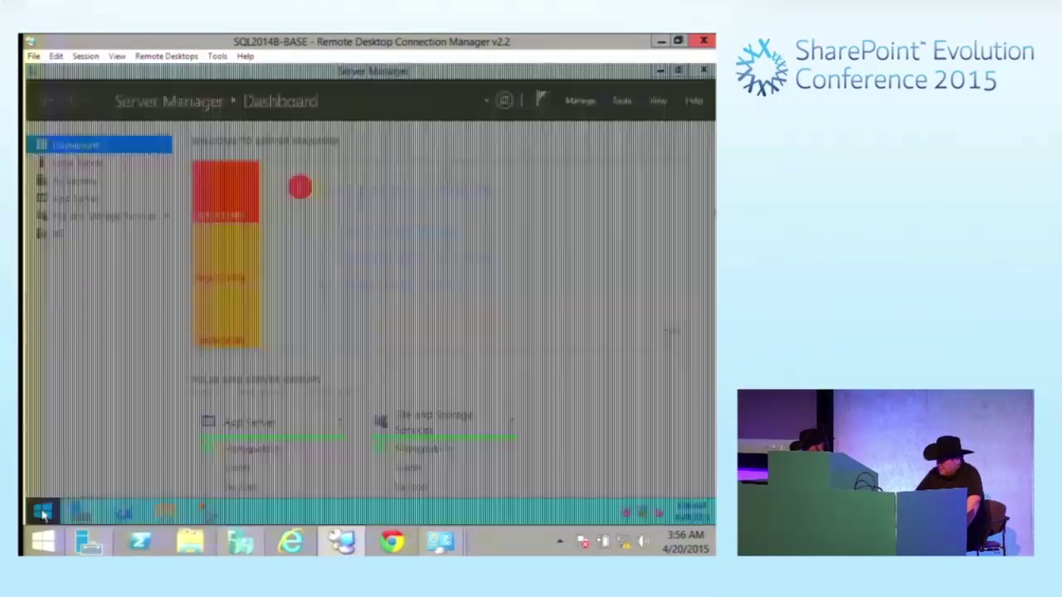
{"action": "type", "text": "sql server confi"}
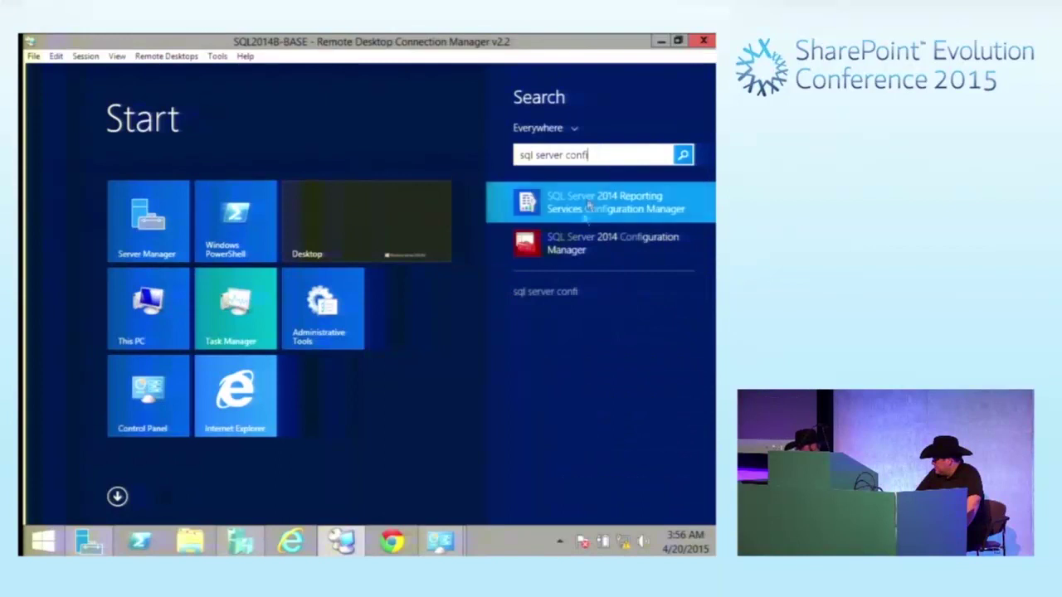
{"action": "left_click", "coordinate": [580, 254]}
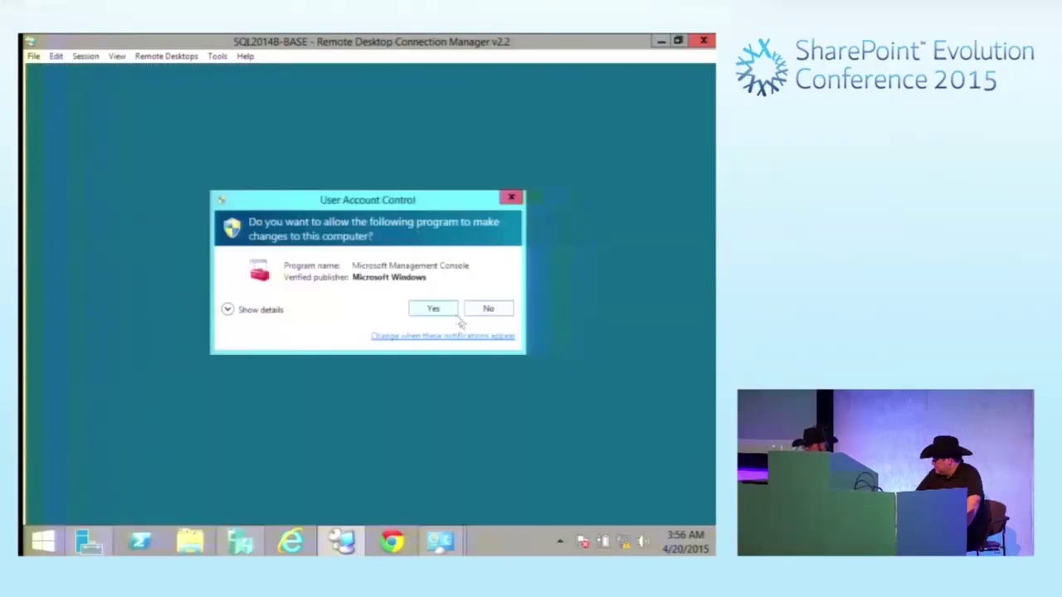
{"action": "left_click", "coordinate": [431, 310]}
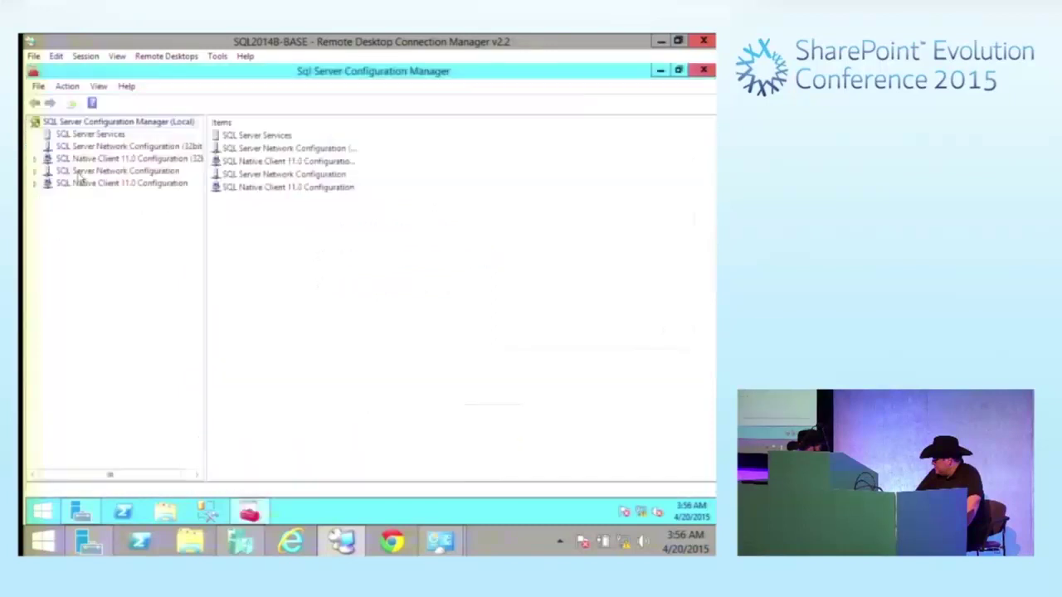
Step: Enable AlwaysOn Availability Groups for the SQL Server (SHAREPOINT) service on SQL2014B-BASE and save the change
{"action": "left_click", "coordinate": [82, 135]}
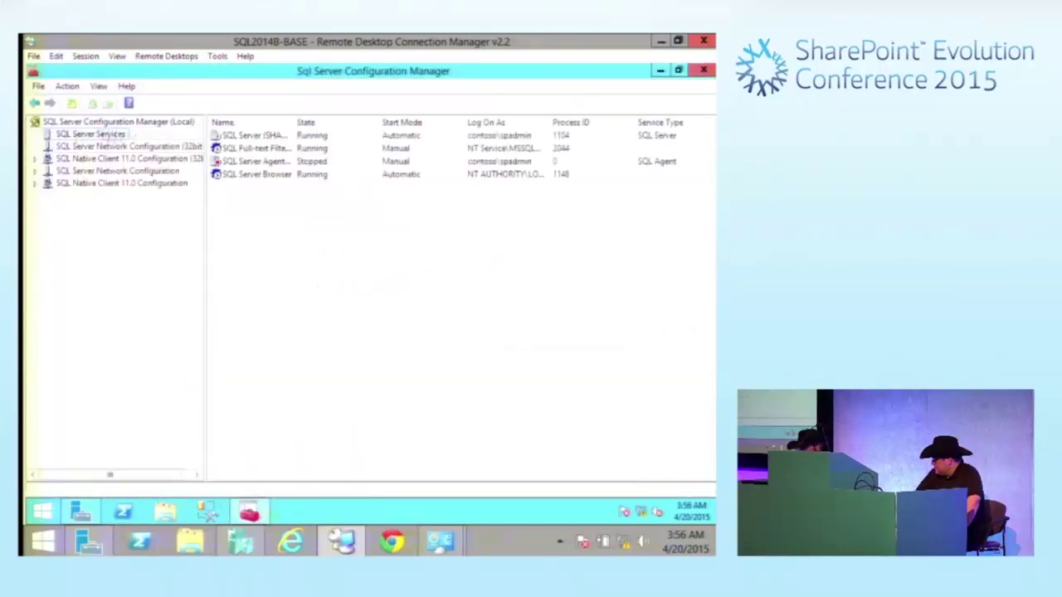
{"action": "right_click", "coordinate": [234, 137]}
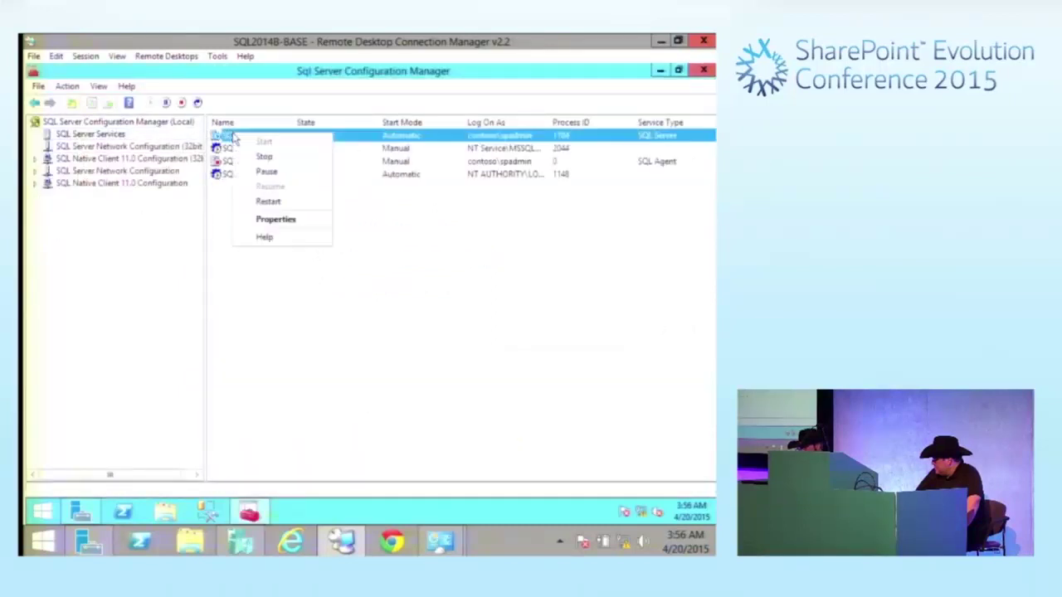
{"action": "left_click", "coordinate": [278, 219]}
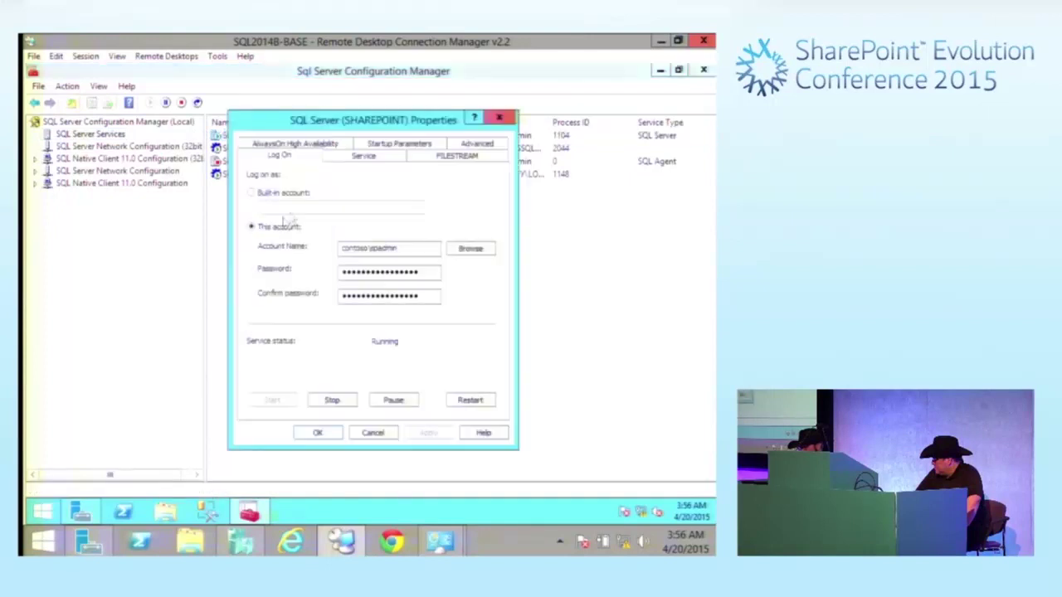
{"action": "left_click", "coordinate": [291, 144]}
{"action": "left_click", "coordinate": [253, 217]}
{"action": "left_click", "coordinate": [321, 439]}
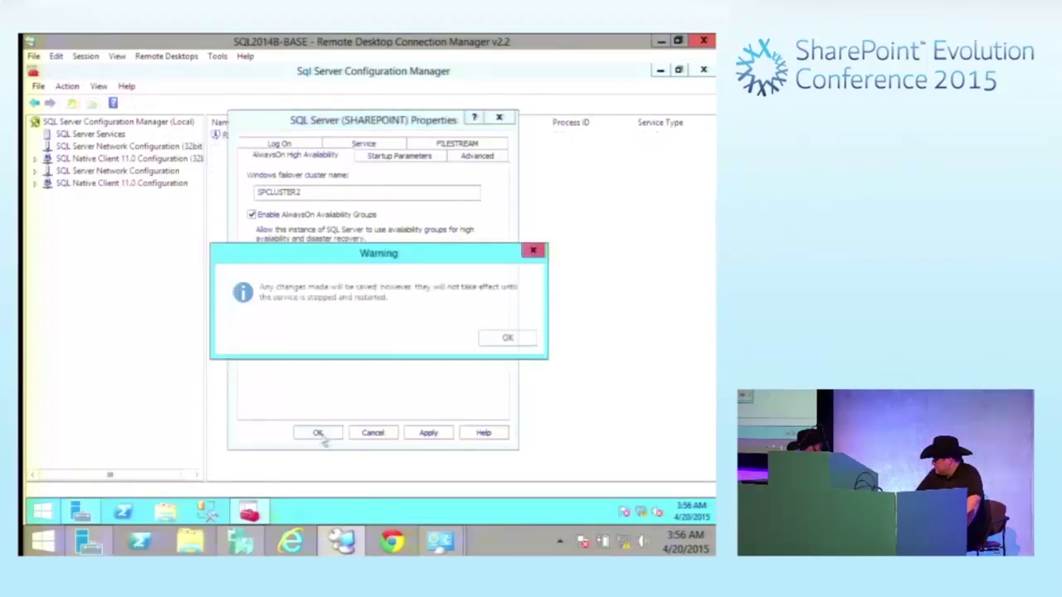
{"action": "left_click", "coordinate": [487, 343]}
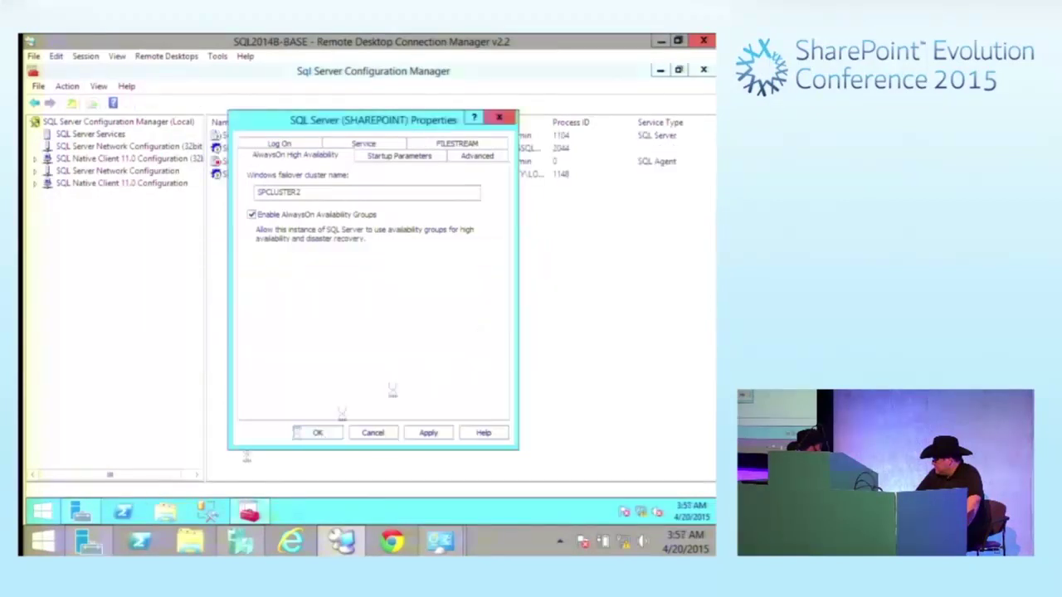
Step: Launch the Services console on SQL2014B-BASE and restart its SQL Server (SHAREPOINT) service
{"action": "left_click", "coordinate": [39, 512]}
{"action": "type", "text": "ser"}
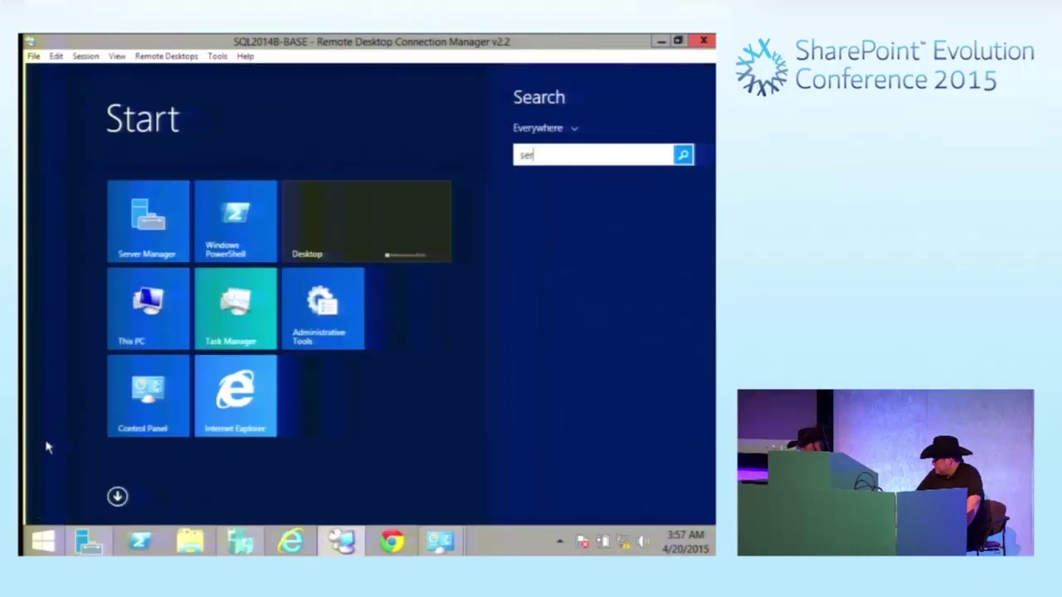
{"action": "type", "text": "vic"}
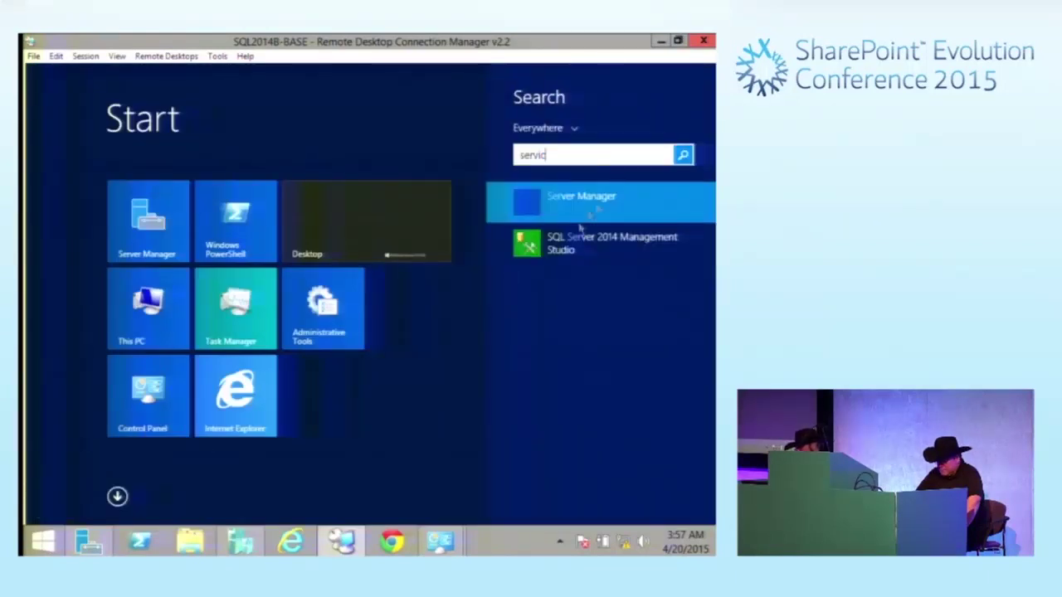
{"action": "type", "text": "es"}
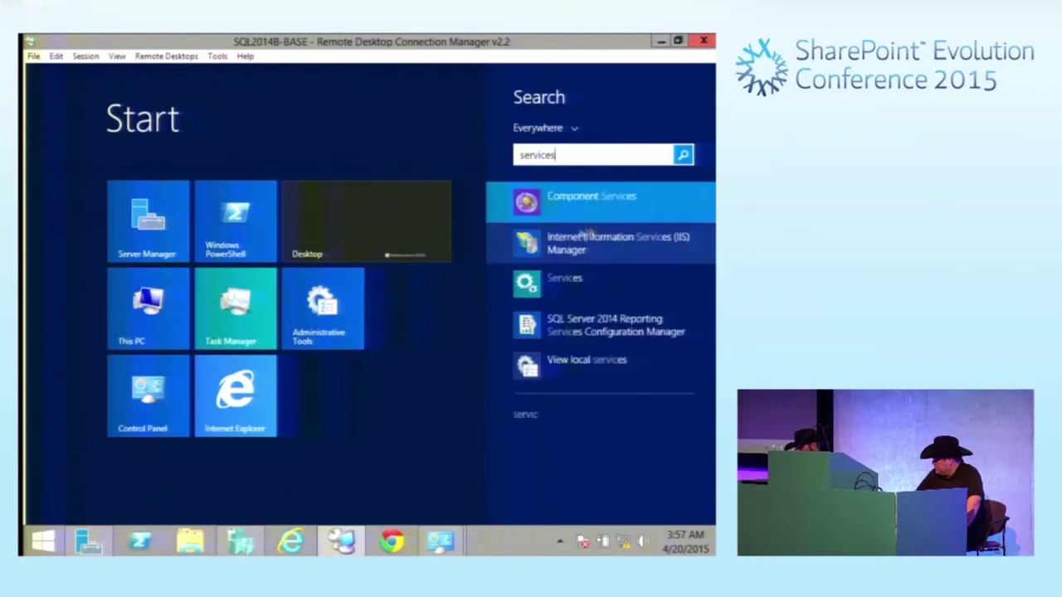
{"action": "left_click", "coordinate": [564, 287]}
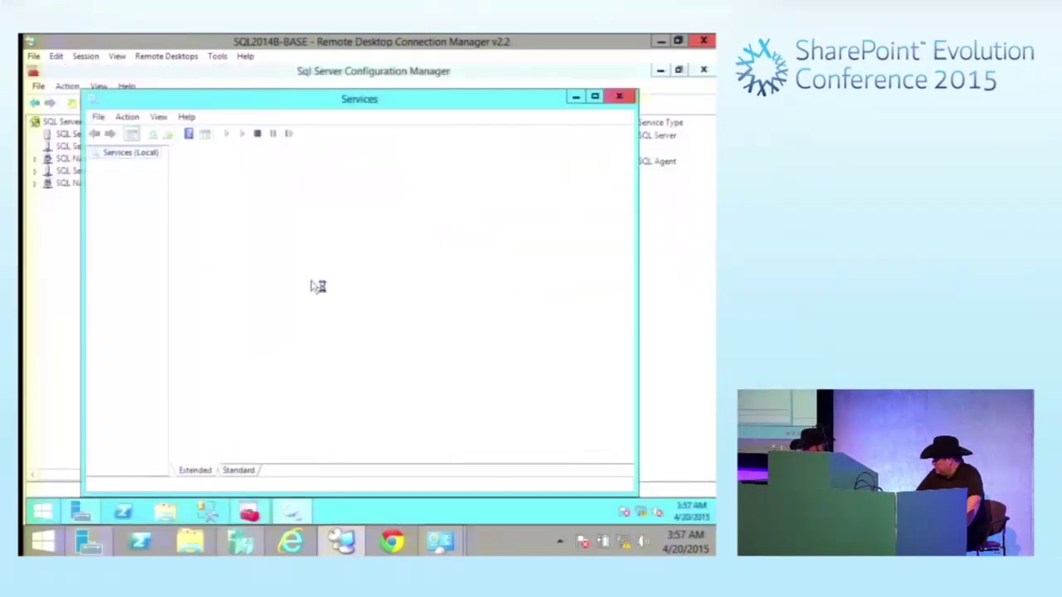
{"action": "type", "text": "sql"}
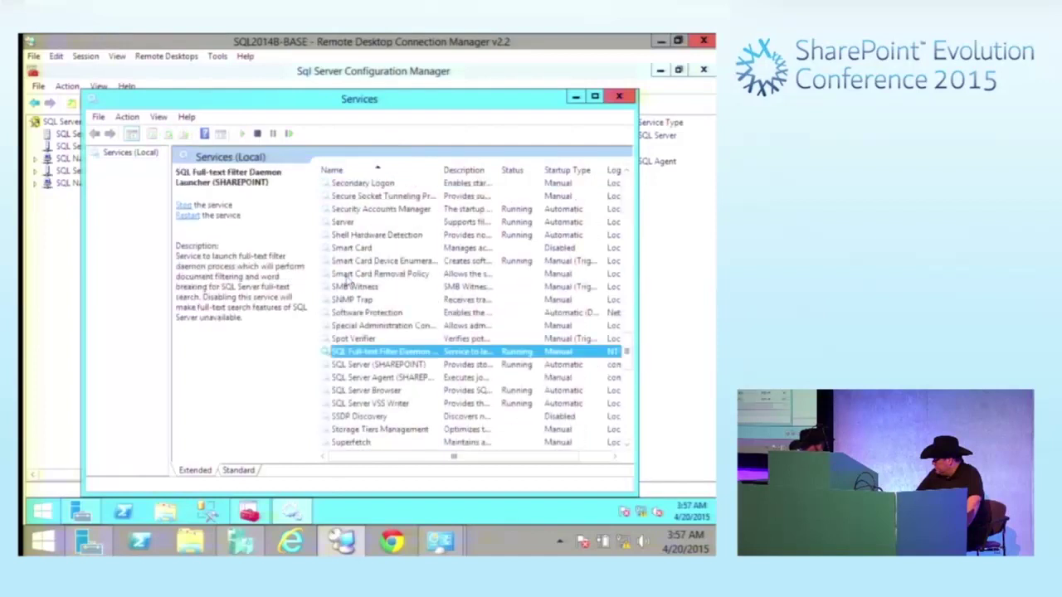
{"action": "key", "text": "Down"}
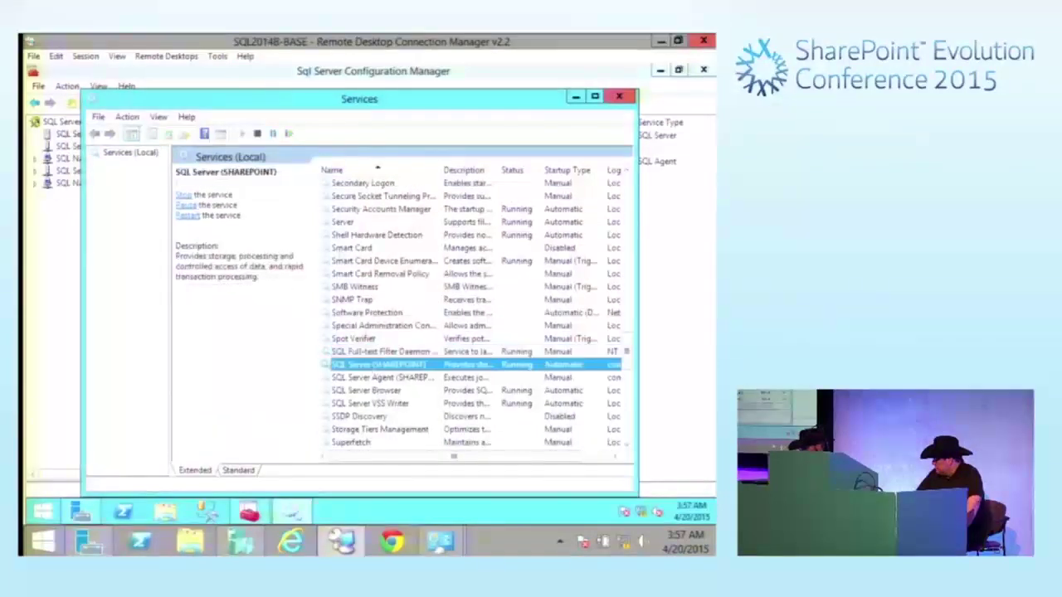
{"action": "left_click", "coordinate": [288, 133]}
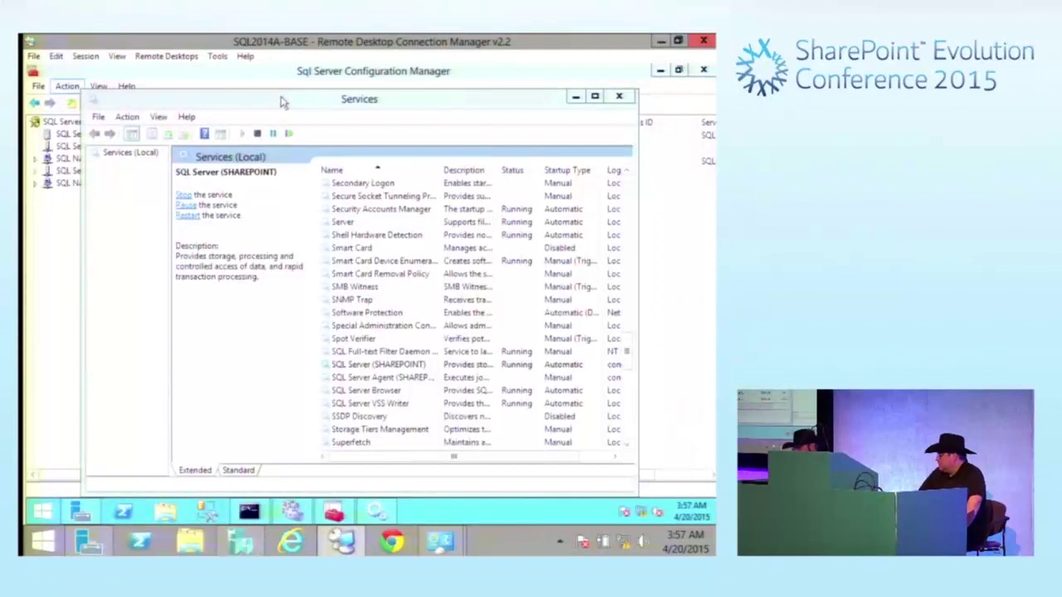
Step: Minimize the Services window, launch SQL Server Management Studio and connect to the SQL2014A\SHAREPOINT instance
{"action": "left_click", "coordinate": [575, 97]}
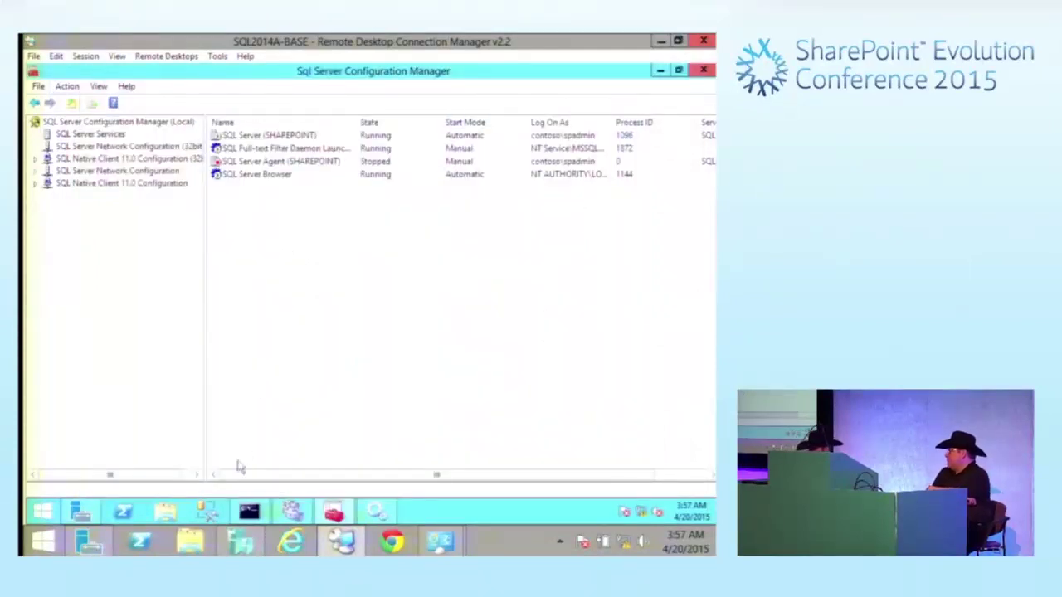
{"action": "left_click", "coordinate": [209, 513]}
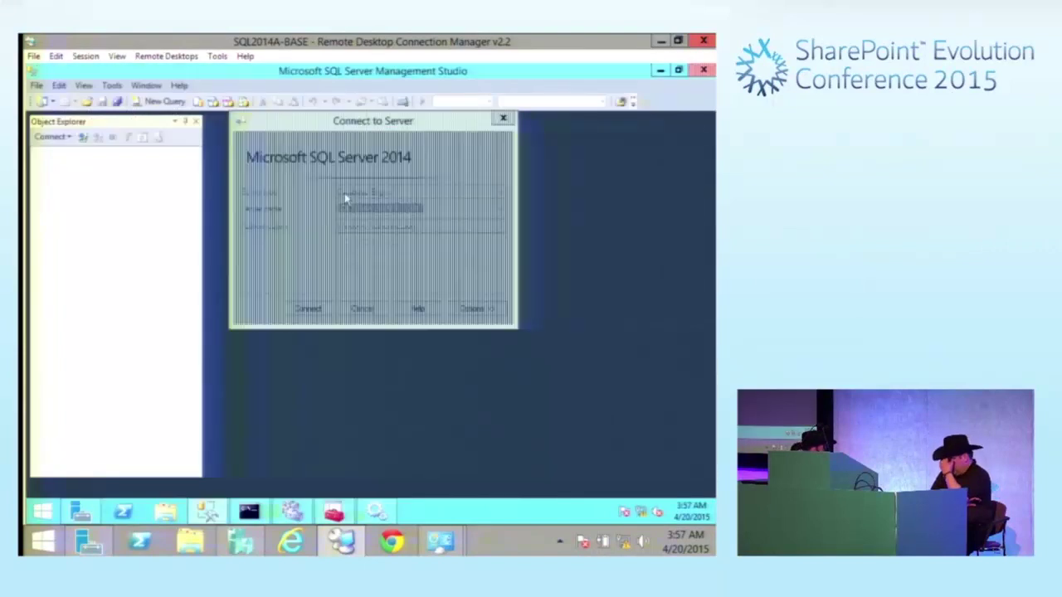
{"action": "left_click", "coordinate": [316, 311]}
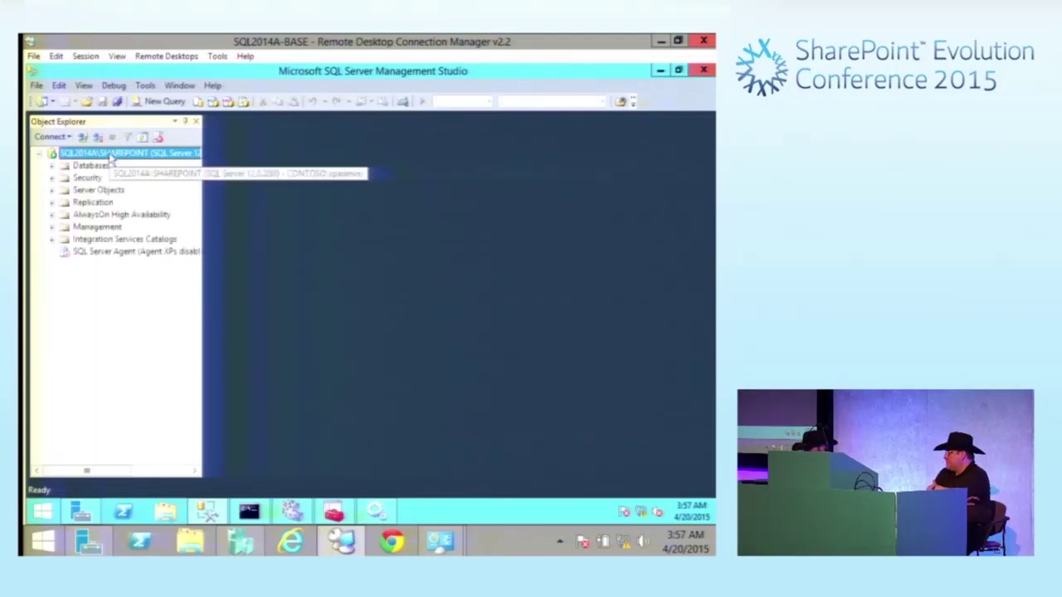
Step: Set Max Degree of Parallelism to 1 in the advanced server properties of SQL2014A\SHAREPOINT and save the change
{"action": "right_click", "coordinate": [111, 158]}
{"action": "left_click", "coordinate": [157, 415]}
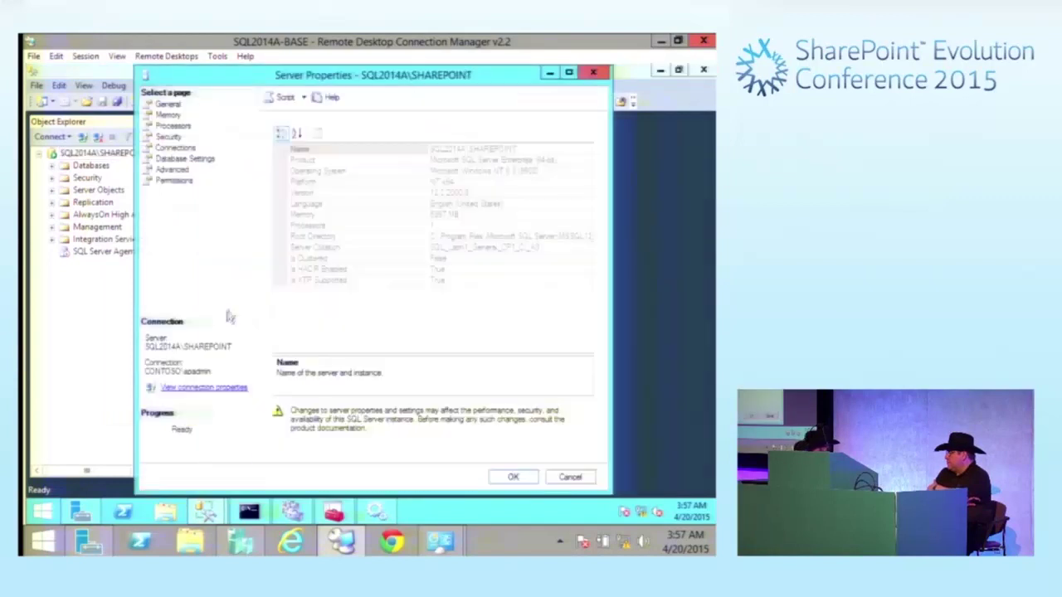
{"action": "left_click", "coordinate": [172, 169]}
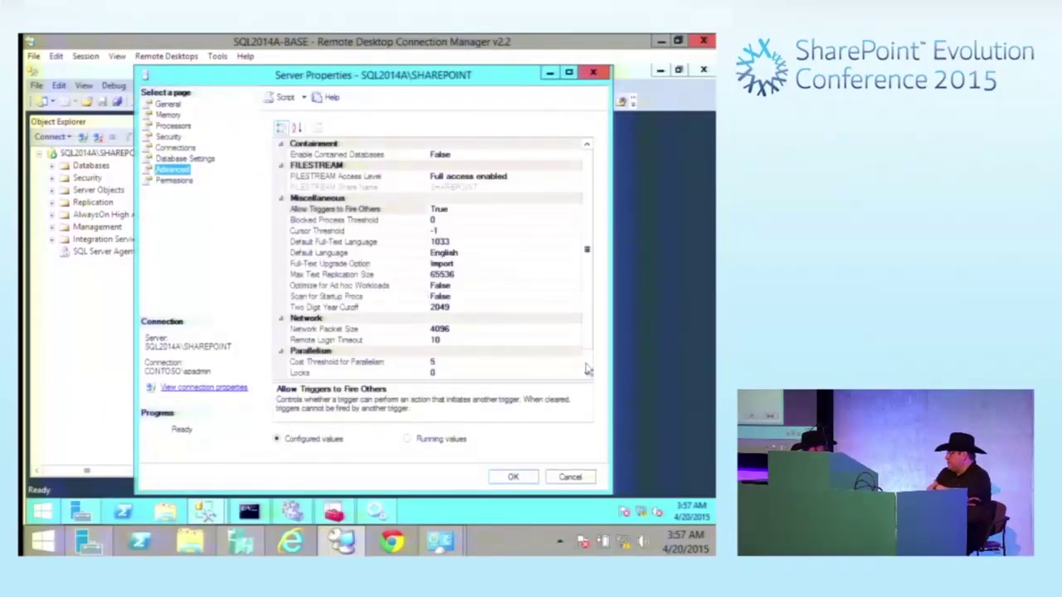
{"action": "scroll", "coordinate": [587, 369], "scroll_direction": "down", "scroll_amount": 1}
{"action": "left_click", "coordinate": [447, 361]}
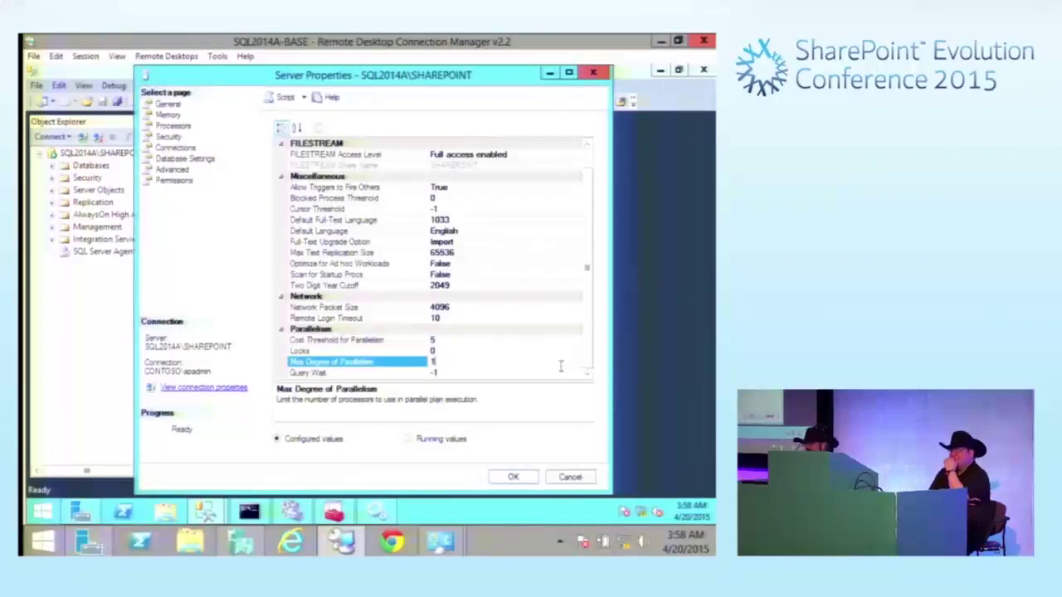
{"action": "left_click", "coordinate": [512, 478]}
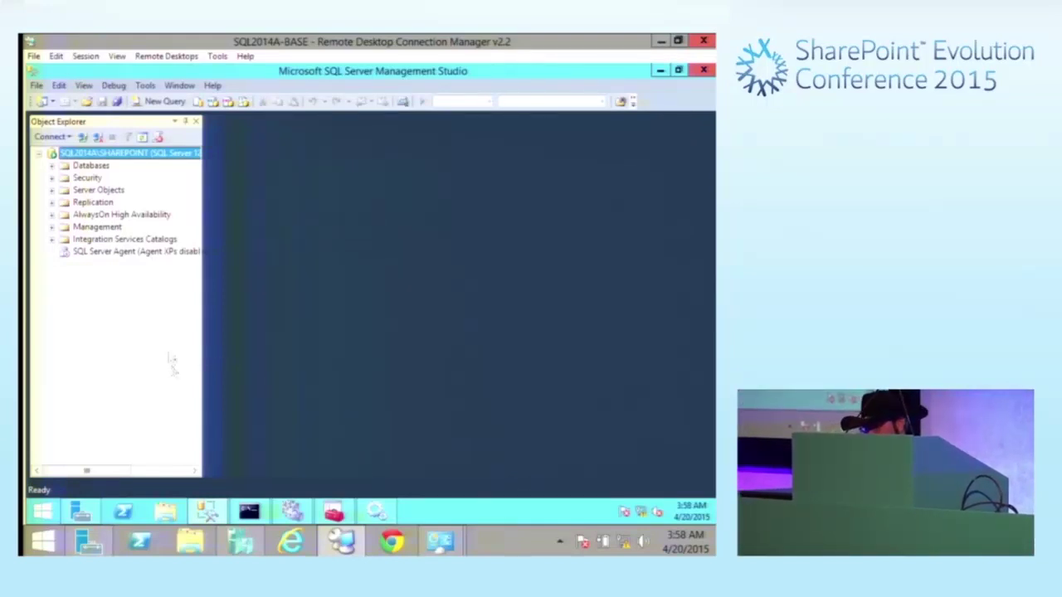
Step: Switch to the SQL2014B-BASE session, launch SQL Server Management Studio and connect to the SQL2014B\SHAREPOINT instance
{"action": "mouse_move", "coordinate": [26, 199]}
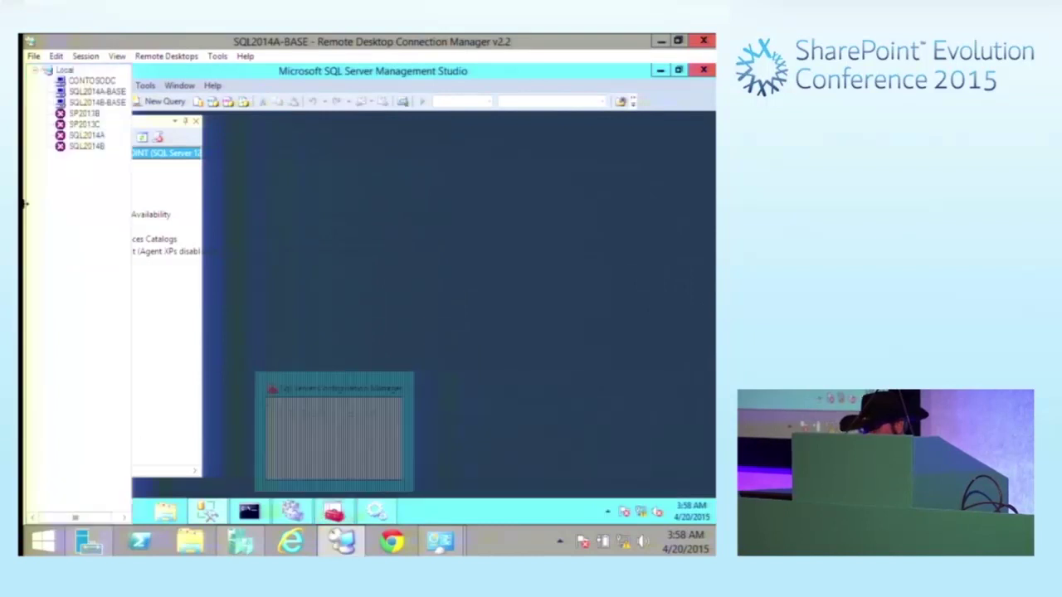
{"action": "left_click", "coordinate": [97, 103]}
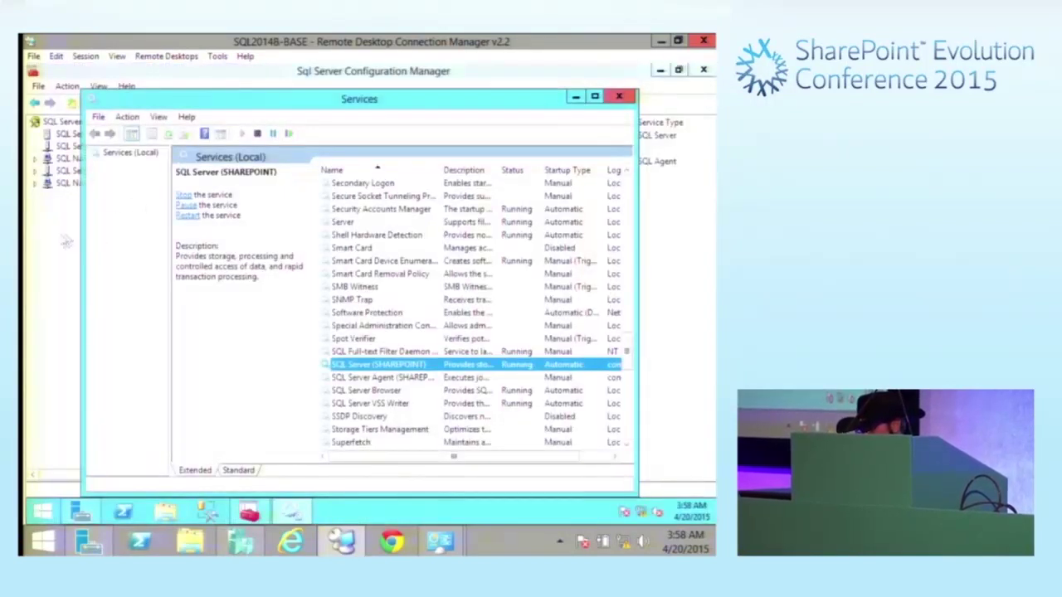
{"action": "left_click", "coordinate": [199, 506]}
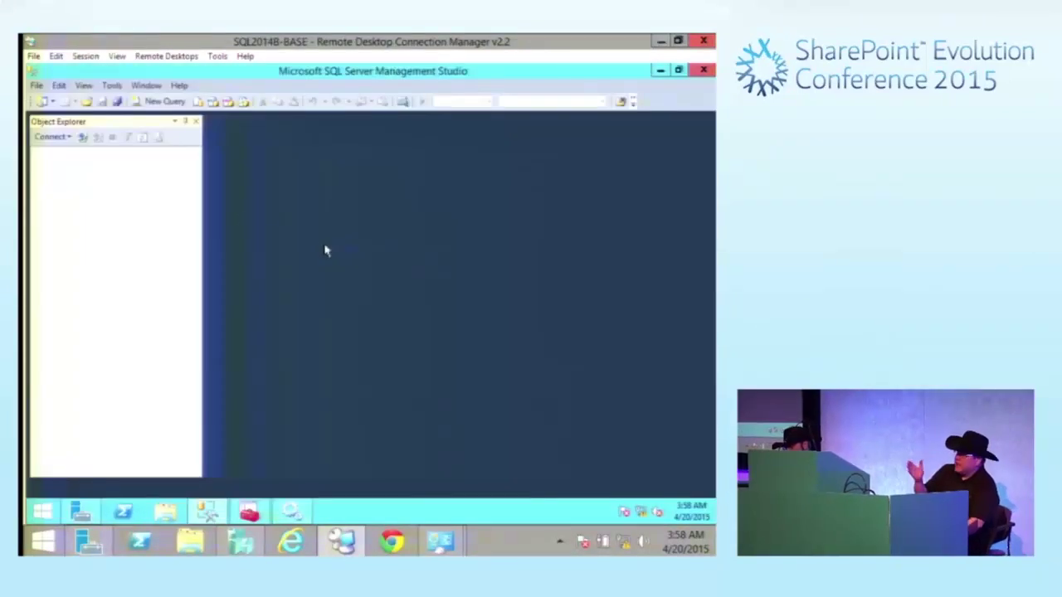
{"action": "left_click", "coordinate": [315, 307]}
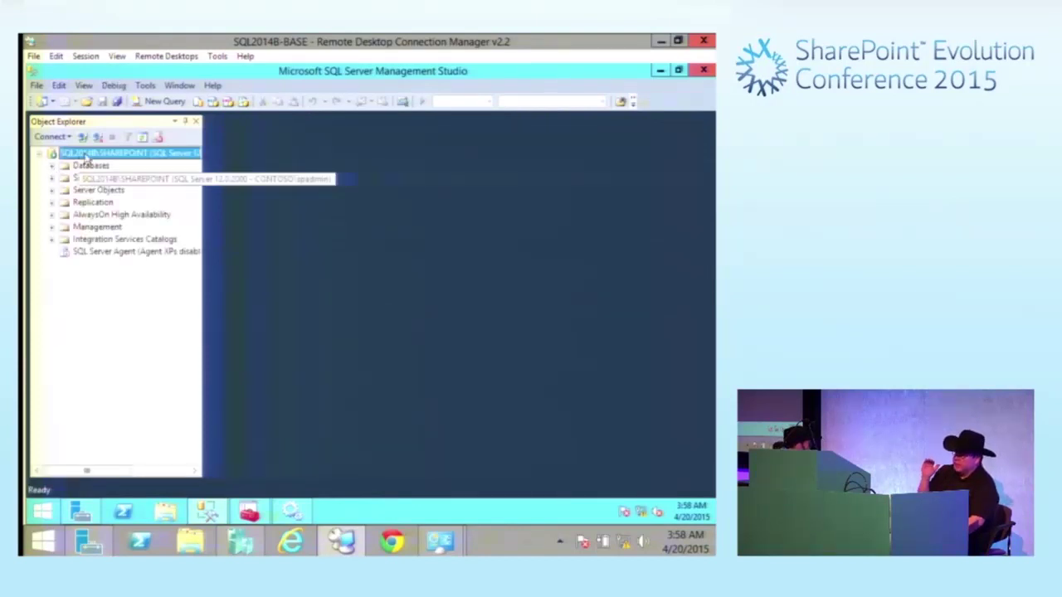
Step: Set Max Degree of Parallelism in the advanced server properties of SQL2014B\SHAREPOINT and save the change
{"action": "right_click", "coordinate": [86, 156]}
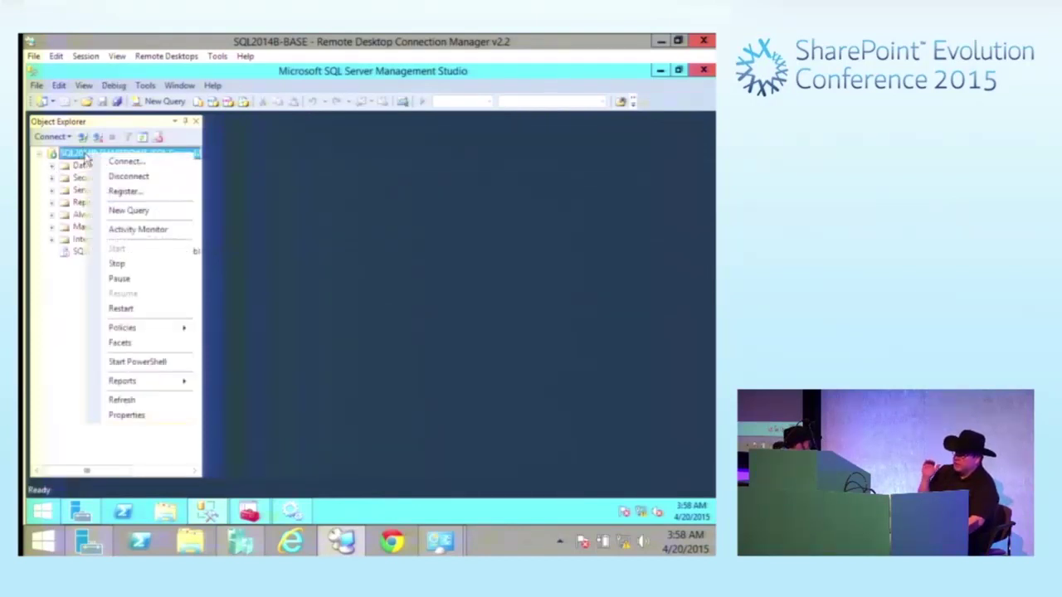
{"action": "left_click", "coordinate": [126, 415]}
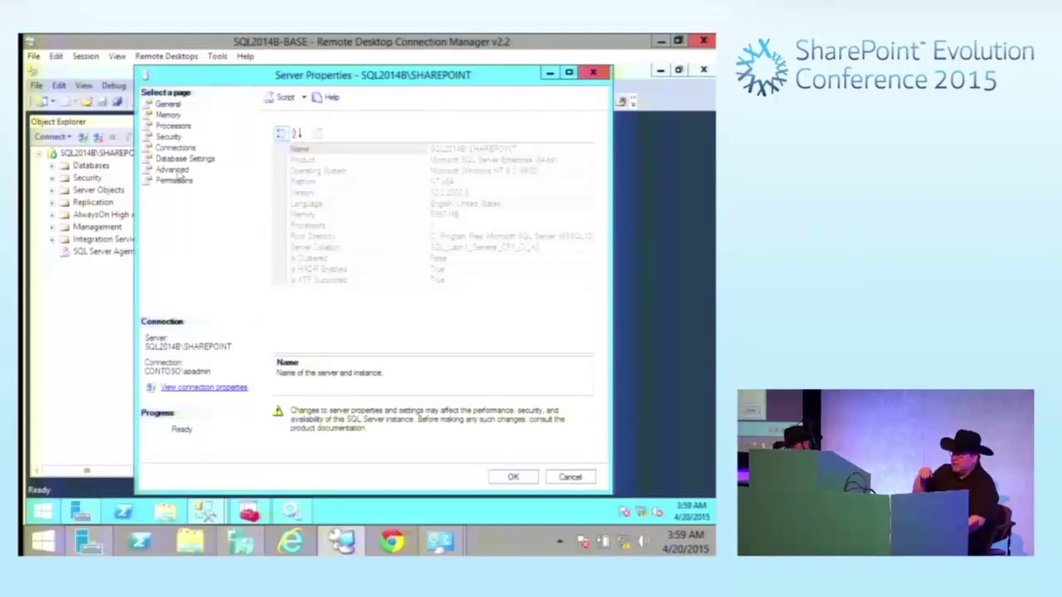
{"action": "left_click", "coordinate": [175, 170]}
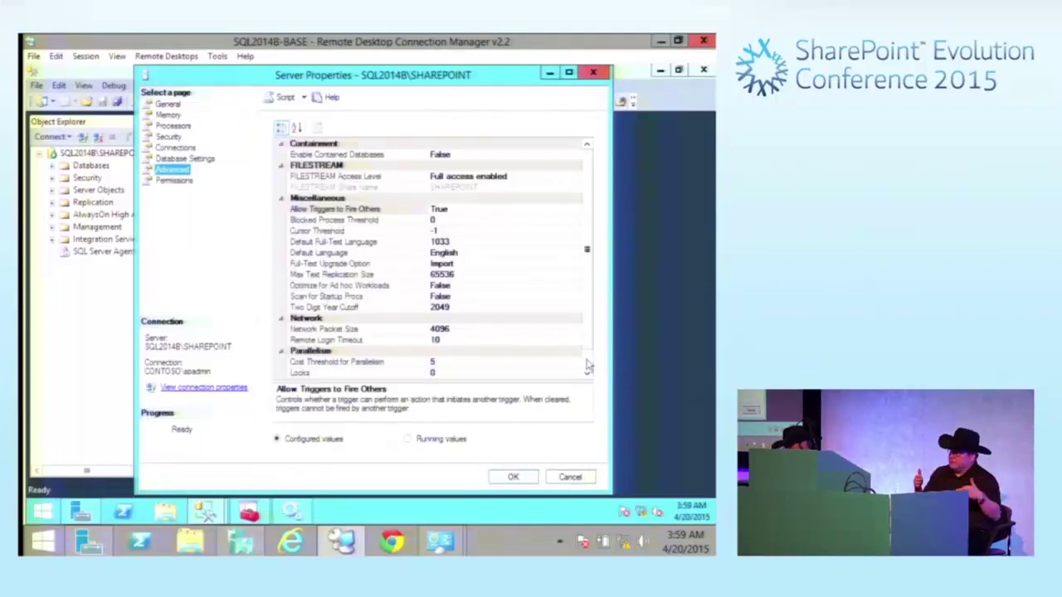
{"action": "scroll", "coordinate": [588, 366], "scroll_direction": "down", "scroll_amount": 1}
{"action": "left_click", "coordinate": [445, 364]}
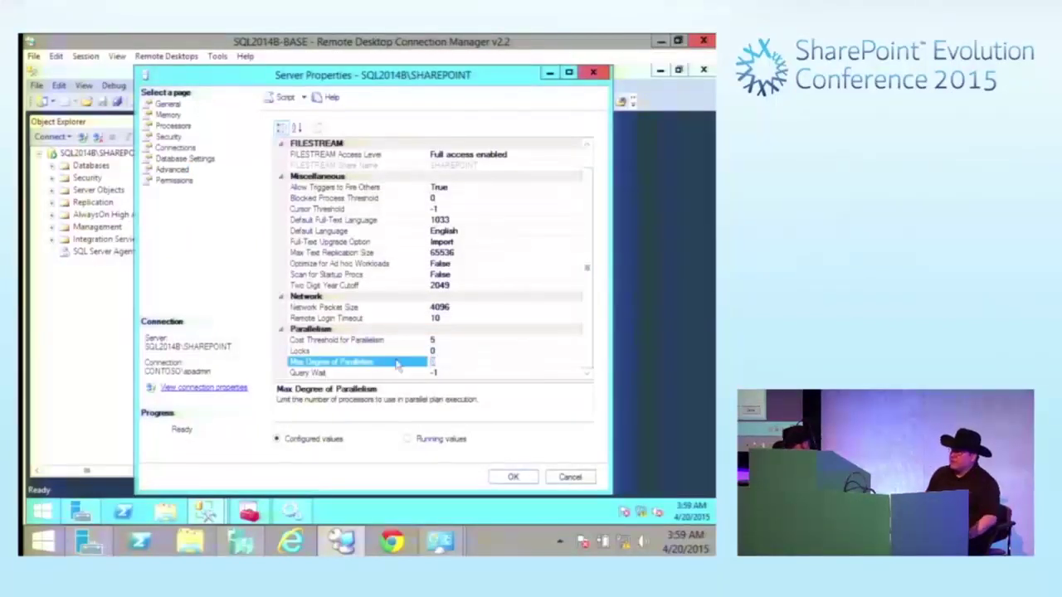
{"action": "left_click", "coordinate": [514, 479]}
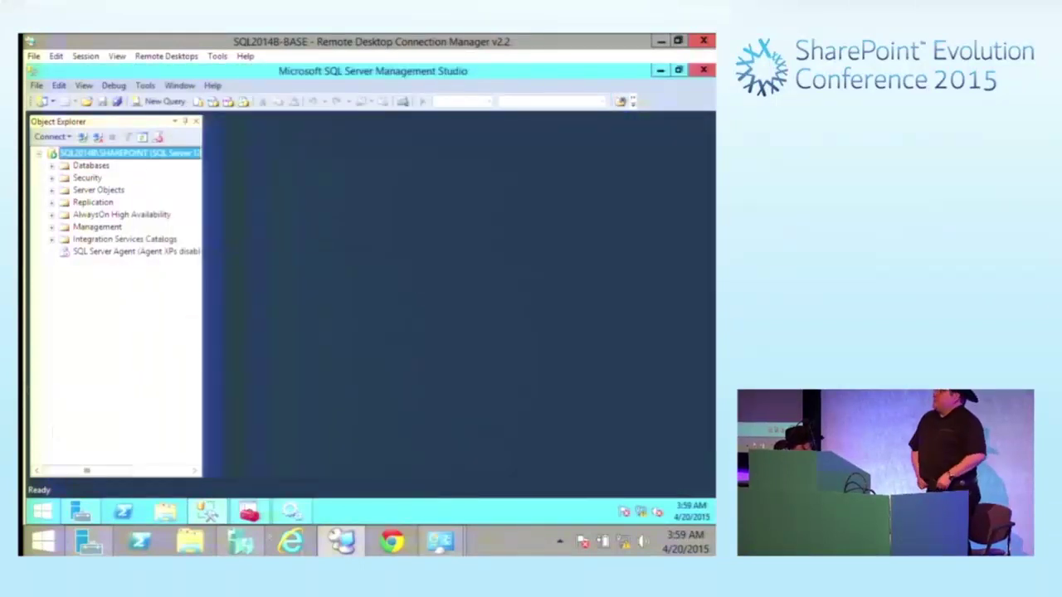
Step: Switch to the SQL2014A-BASE session and create a new database named TestDB on SQL2014A\SHAREPOINT with default settings
{"action": "mouse_move", "coordinate": [25, 249]}
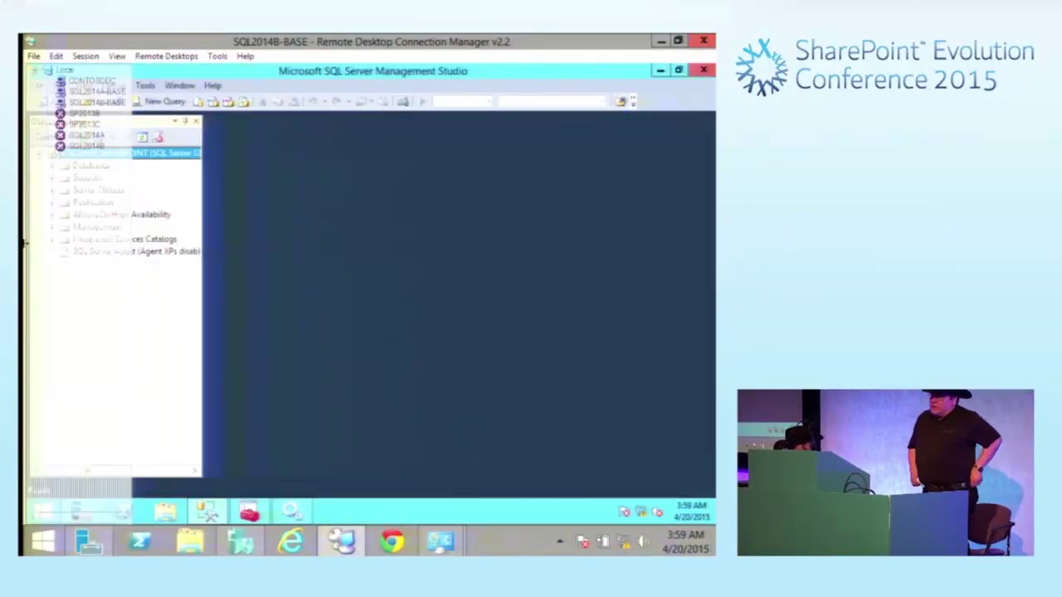
{"action": "left_click", "coordinate": [90, 91]}
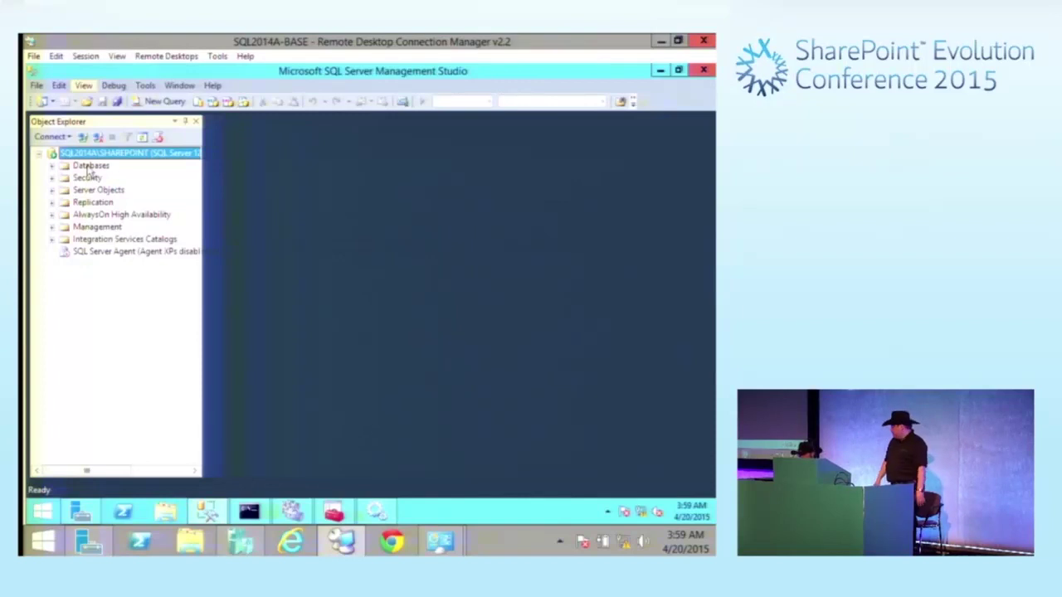
{"action": "right_click", "coordinate": [88, 169]}
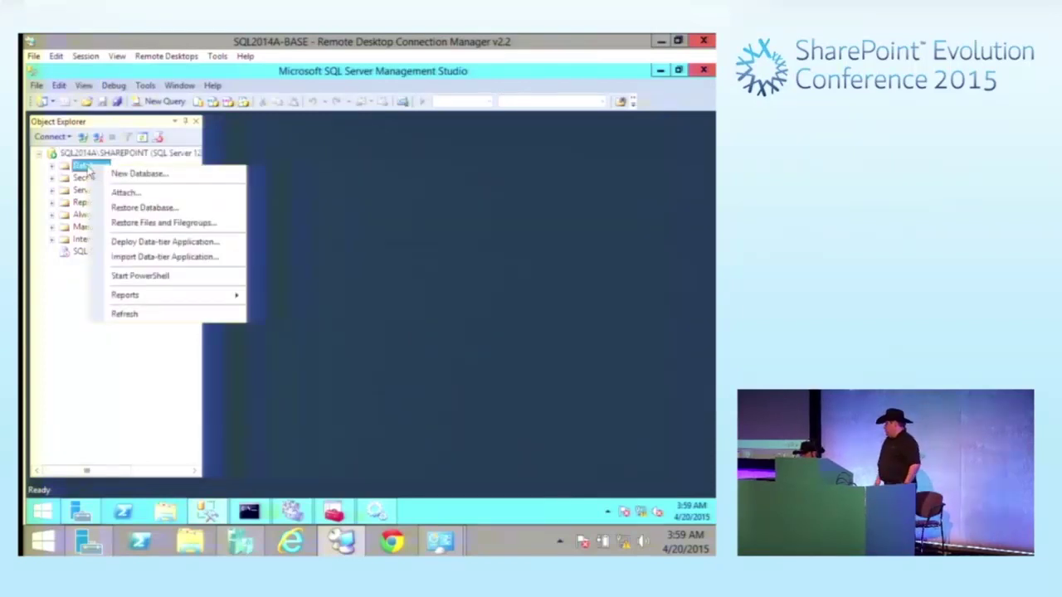
{"action": "left_click", "coordinate": [139, 174]}
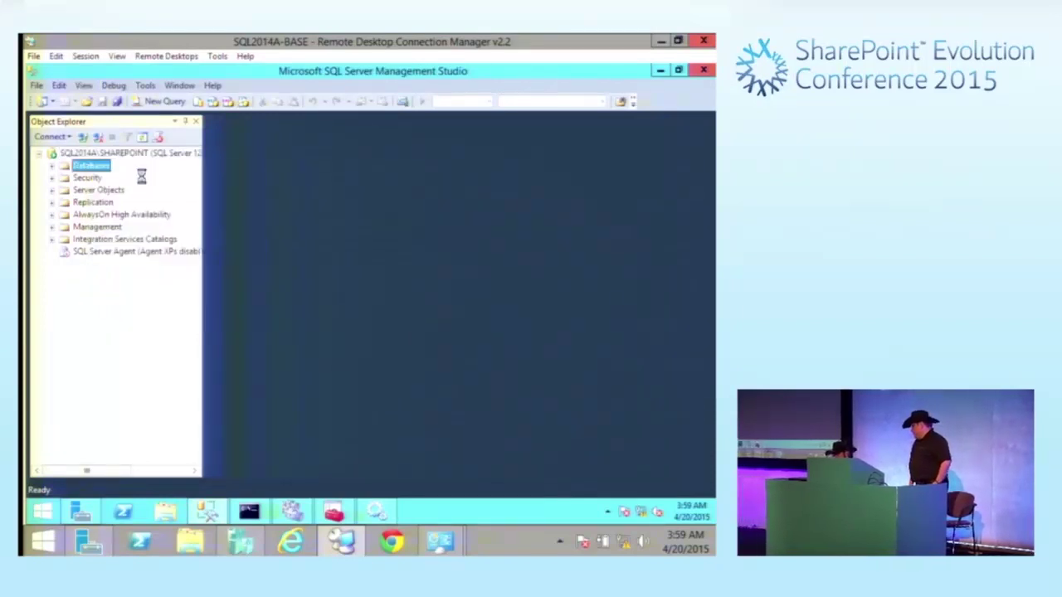
{"action": "type", "text": "TestDB"}
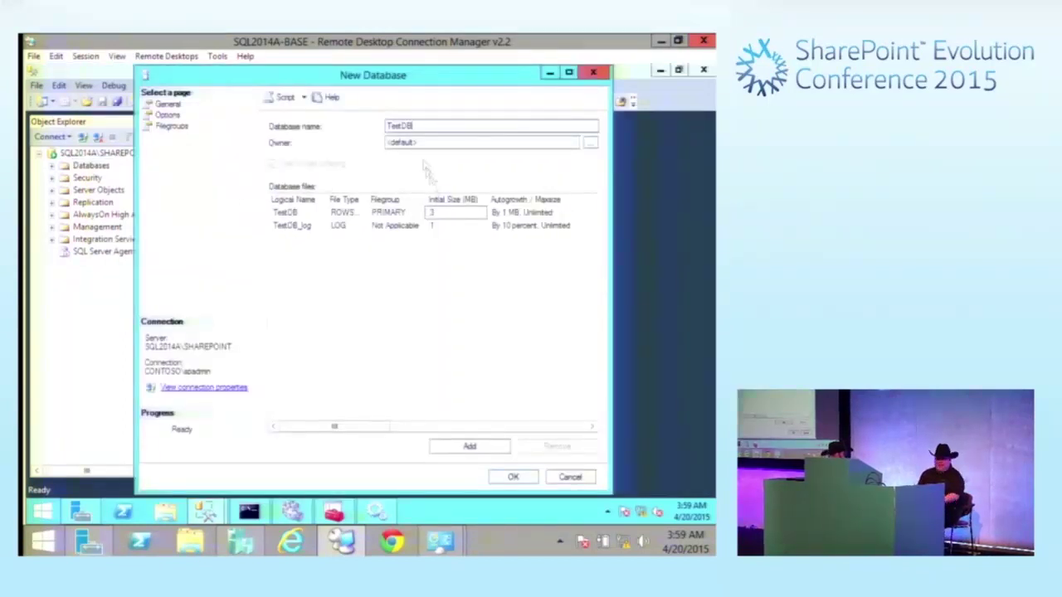
{"action": "left_click", "coordinate": [514, 478]}
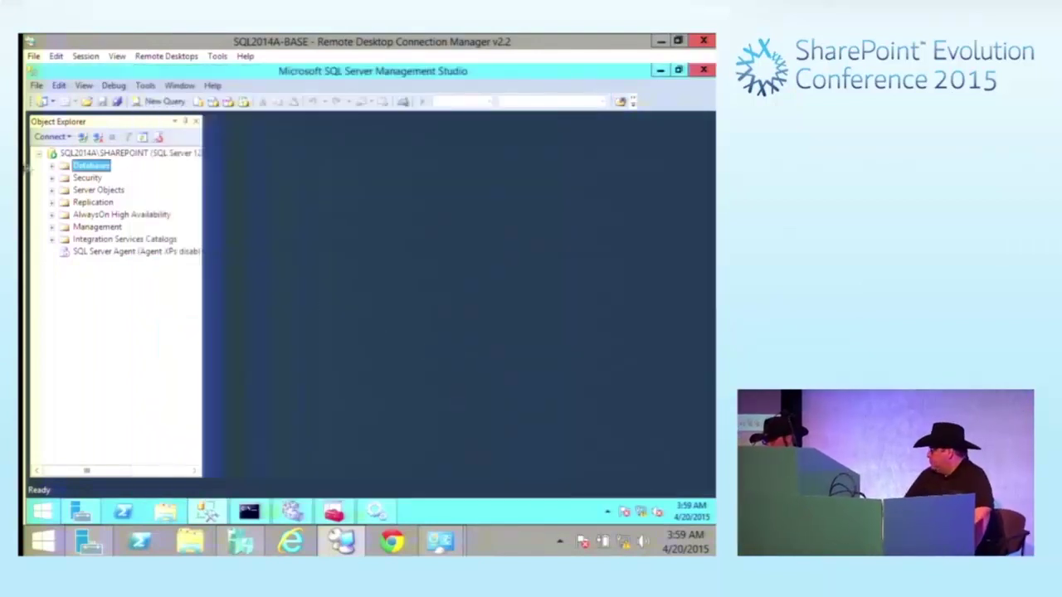
Step: Run a full backup of the TestDB database to disk, using the default TestDB.bak destination
{"action": "double_click", "coordinate": [92, 166]}
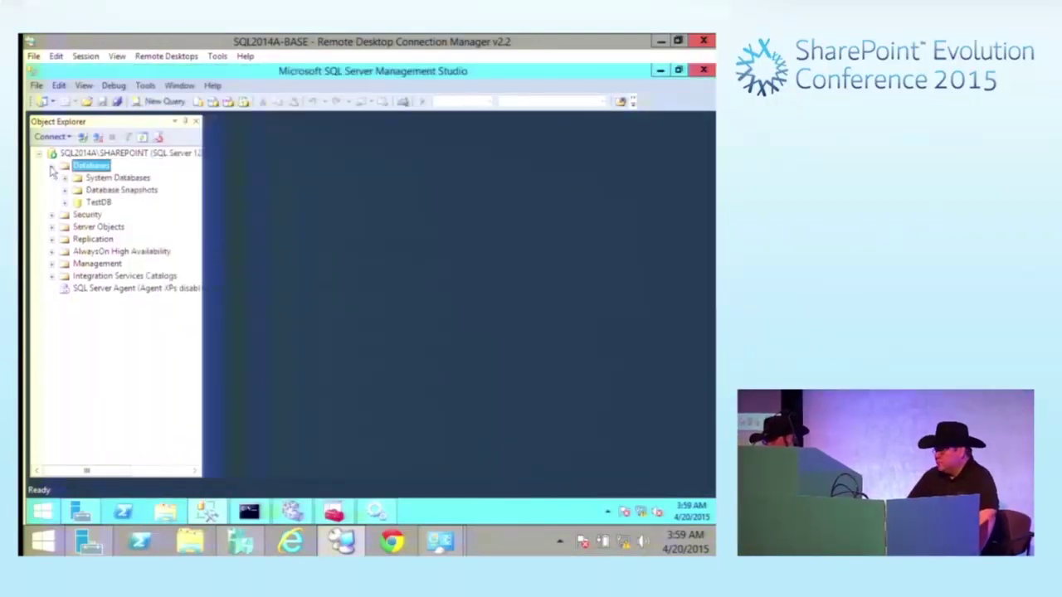
{"action": "left_click", "coordinate": [98, 203]}
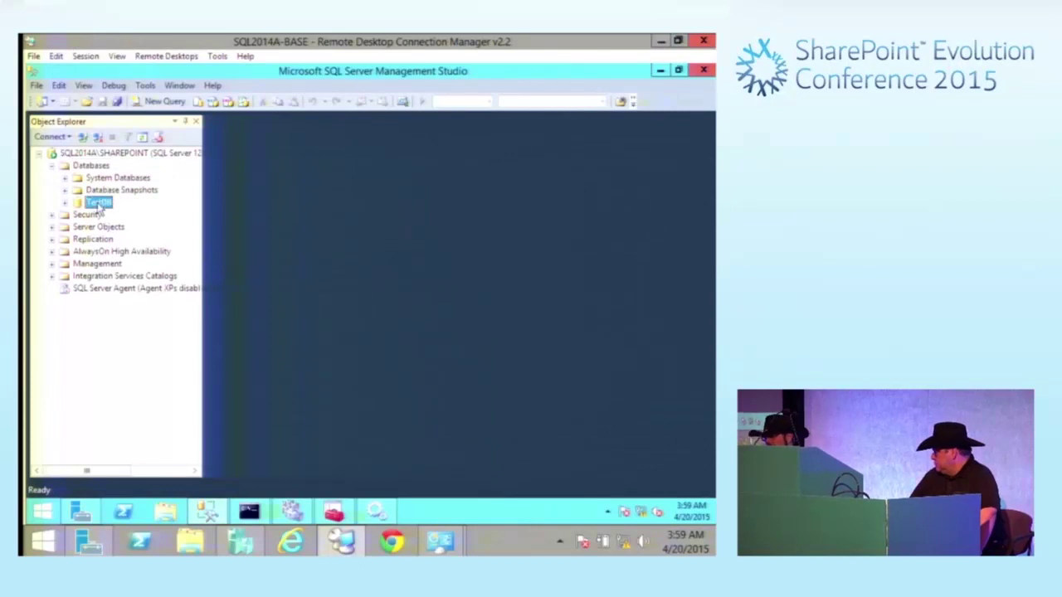
{"action": "right_click", "coordinate": [100, 206]}
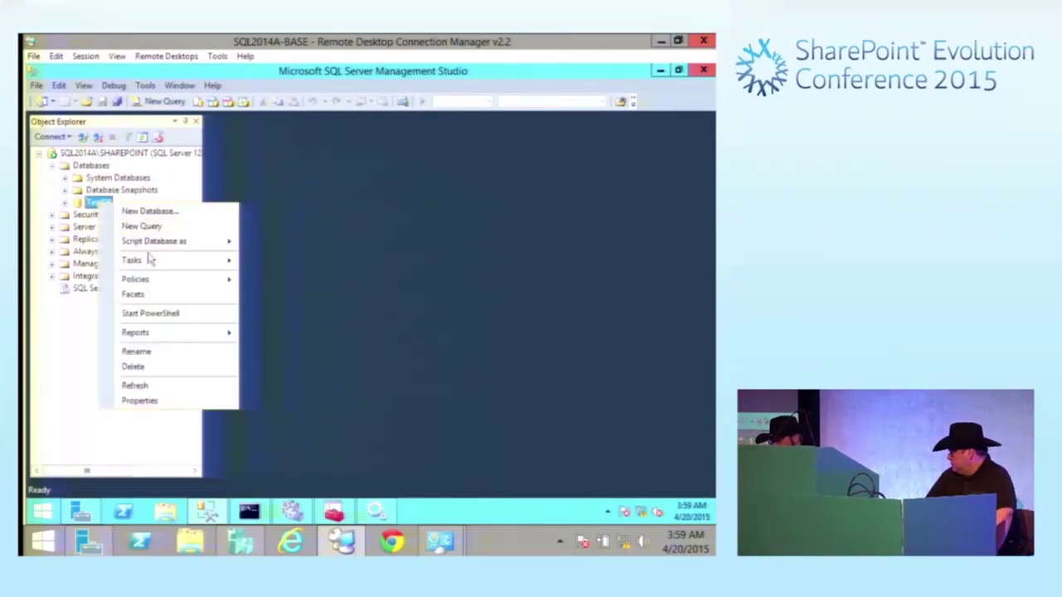
{"action": "mouse_move", "coordinate": [161, 262]}
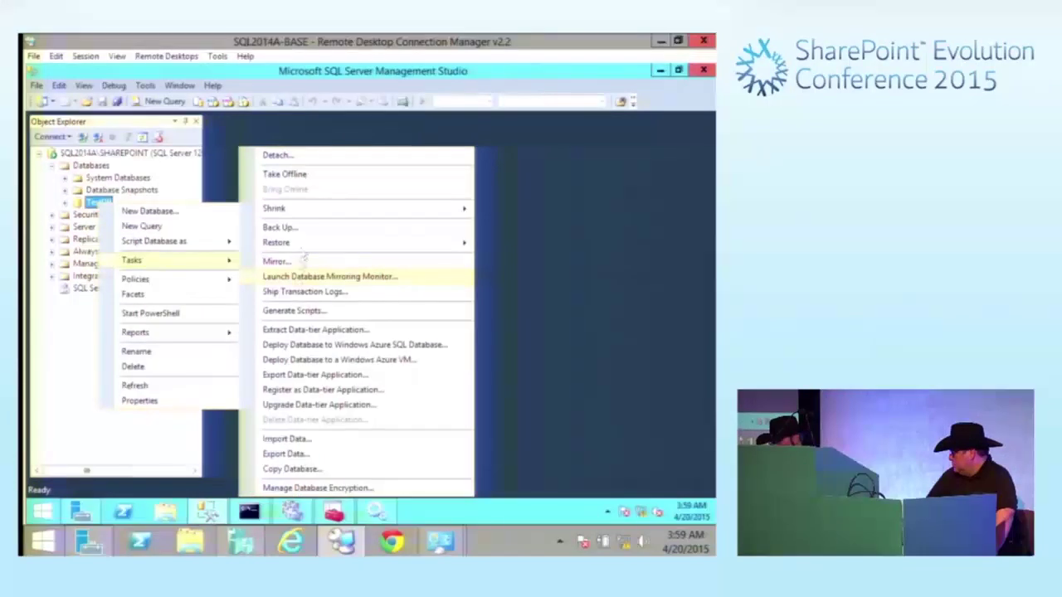
{"action": "left_click", "coordinate": [298, 226]}
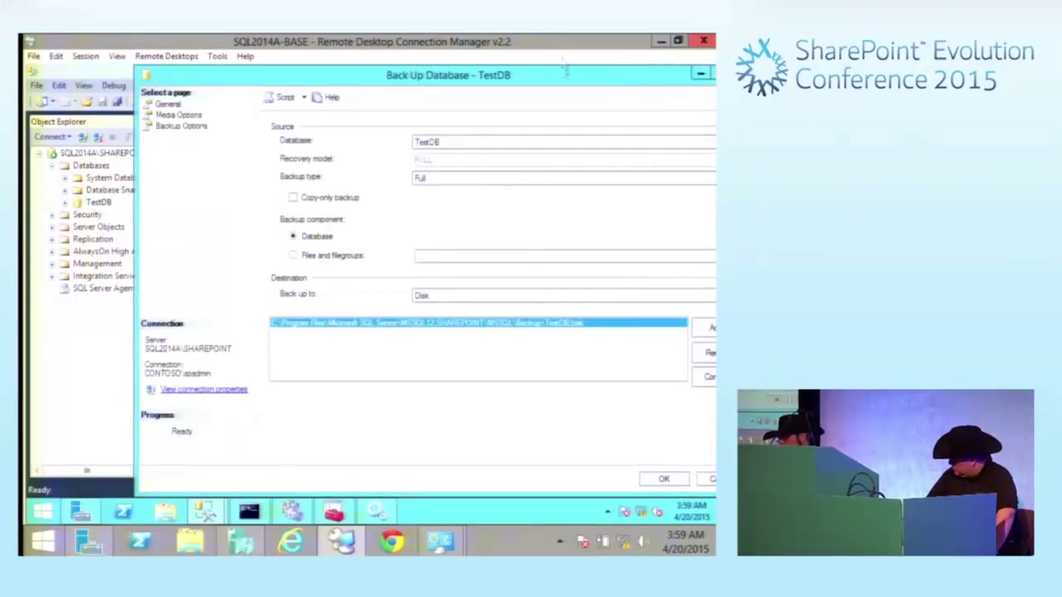
{"action": "double_click", "coordinate": [562, 79]}
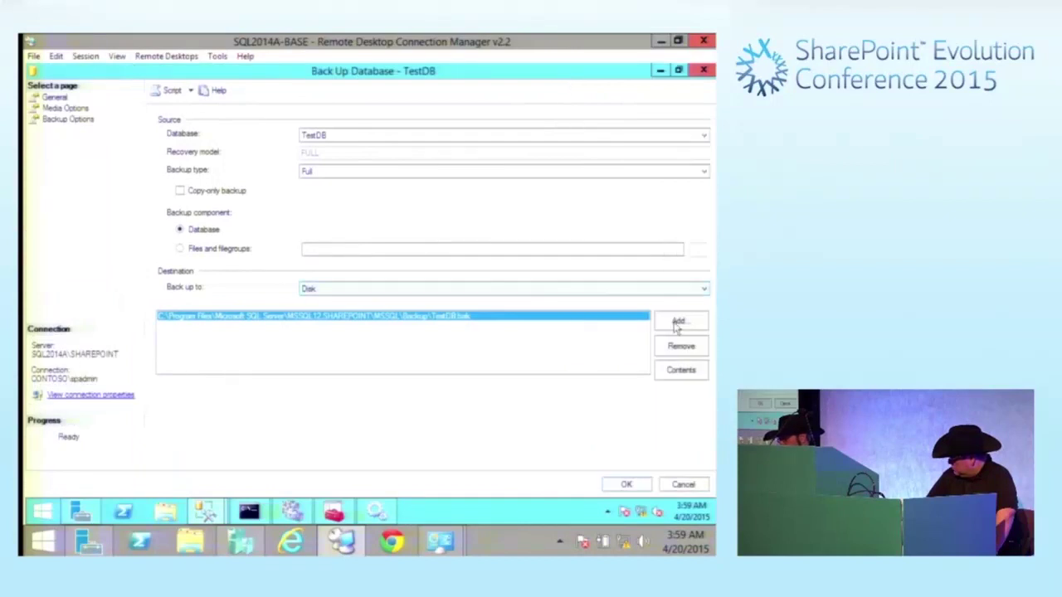
{"action": "left_click", "coordinate": [627, 485]}
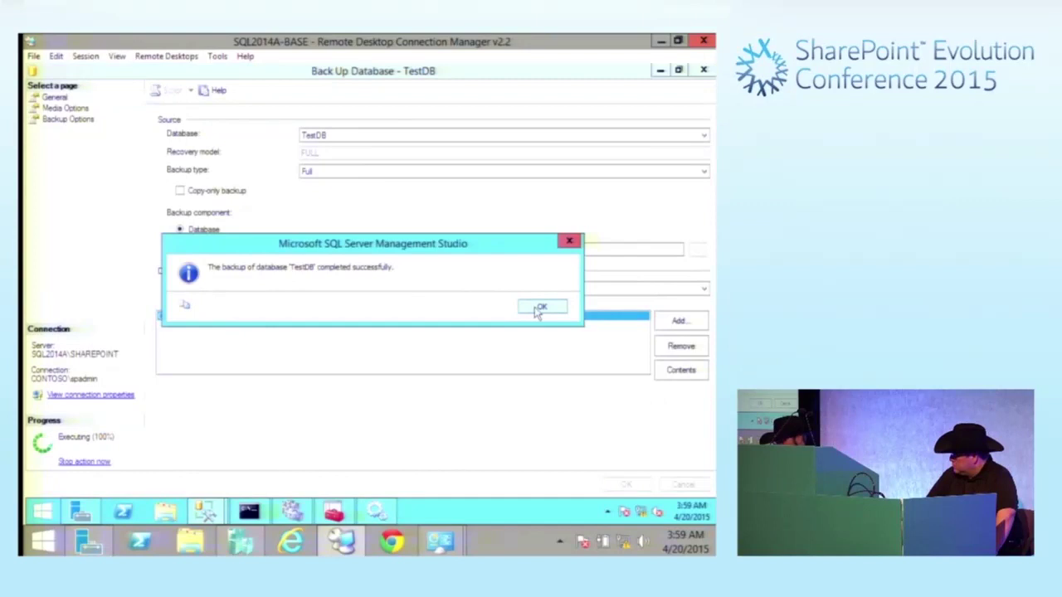
{"action": "left_click", "coordinate": [539, 308]}
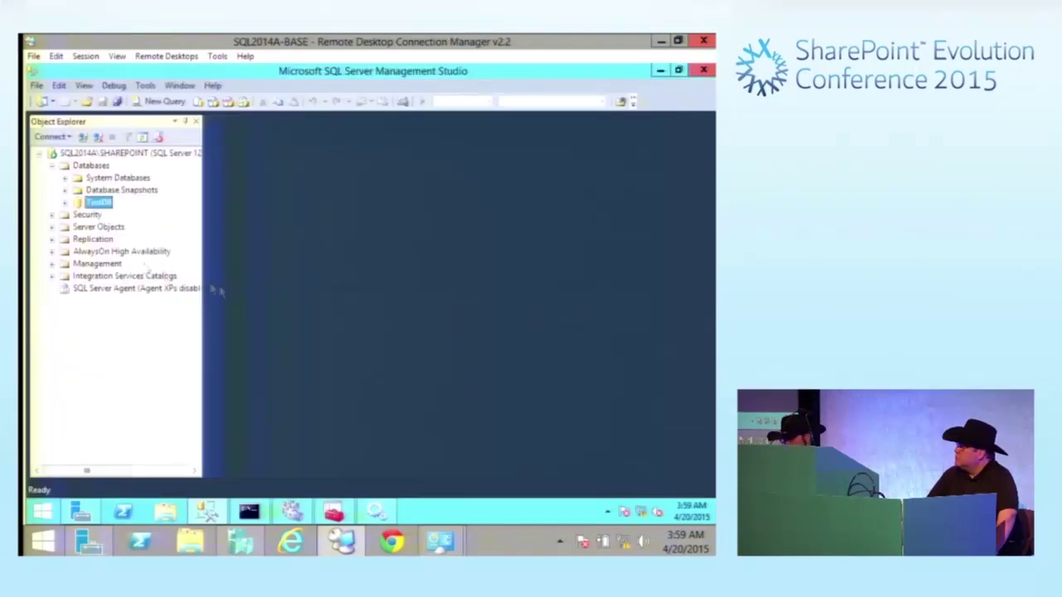
Step: Begin a new availability group named AG-SharePoint with the New Availability Group Wizard and include the TestDB database
{"action": "double_click", "coordinate": [102, 253]}
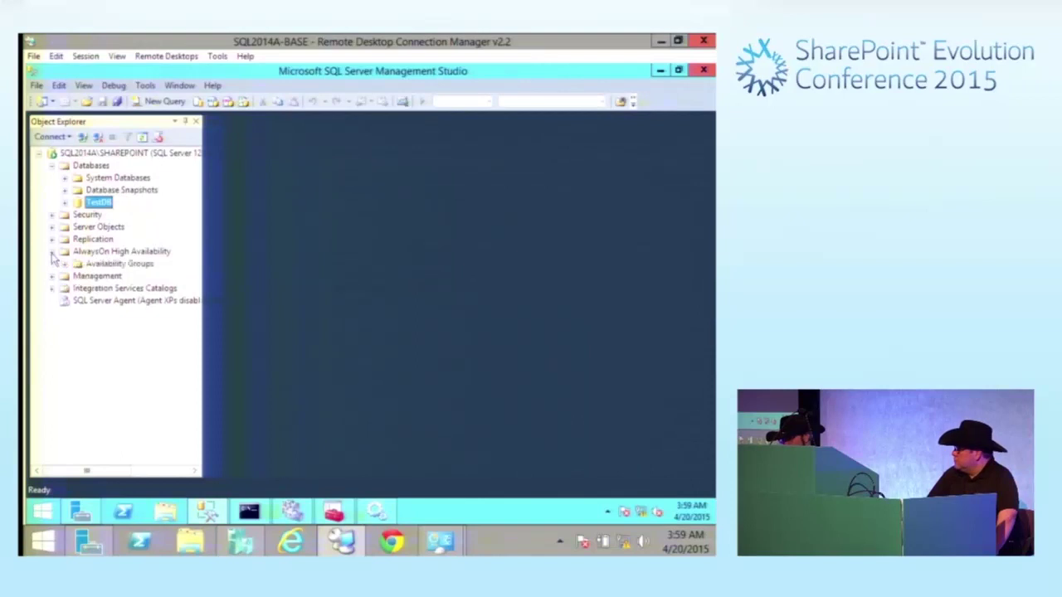
{"action": "right_click", "coordinate": [121, 265]}
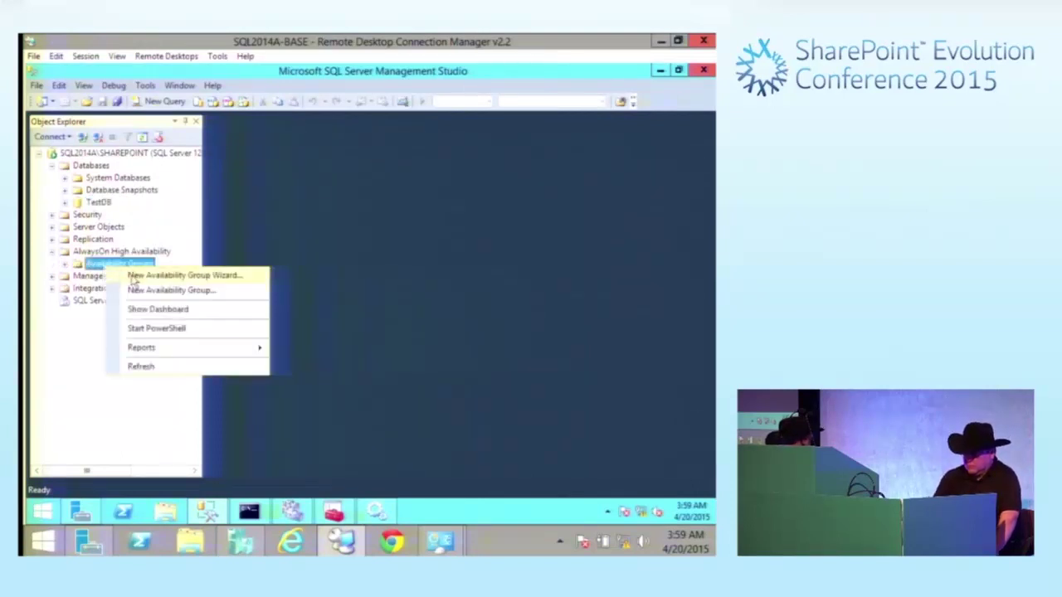
{"action": "left_click", "coordinate": [132, 277]}
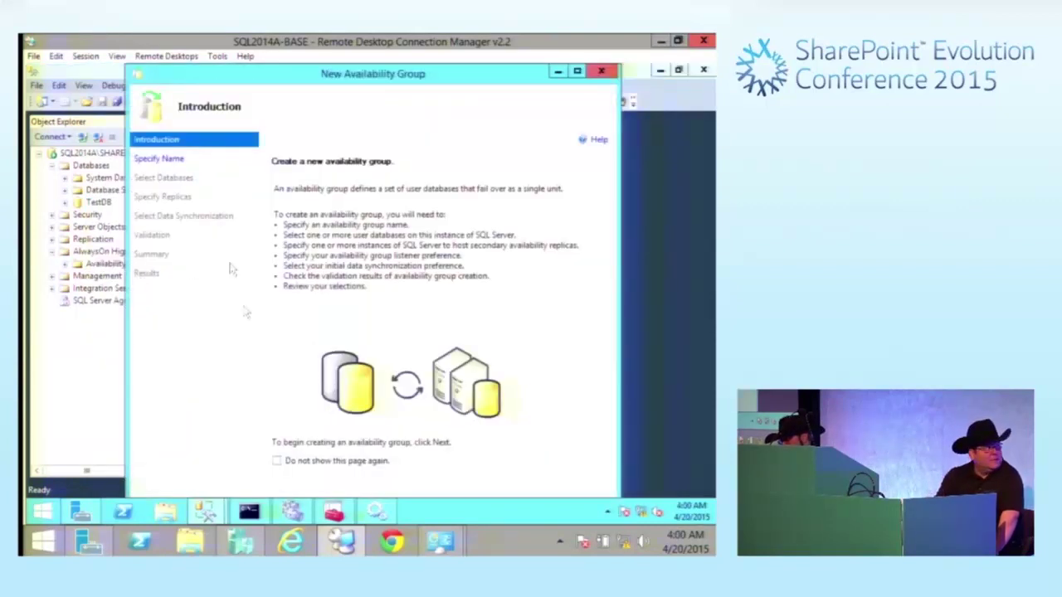
{"action": "double_click", "coordinate": [467, 73]}
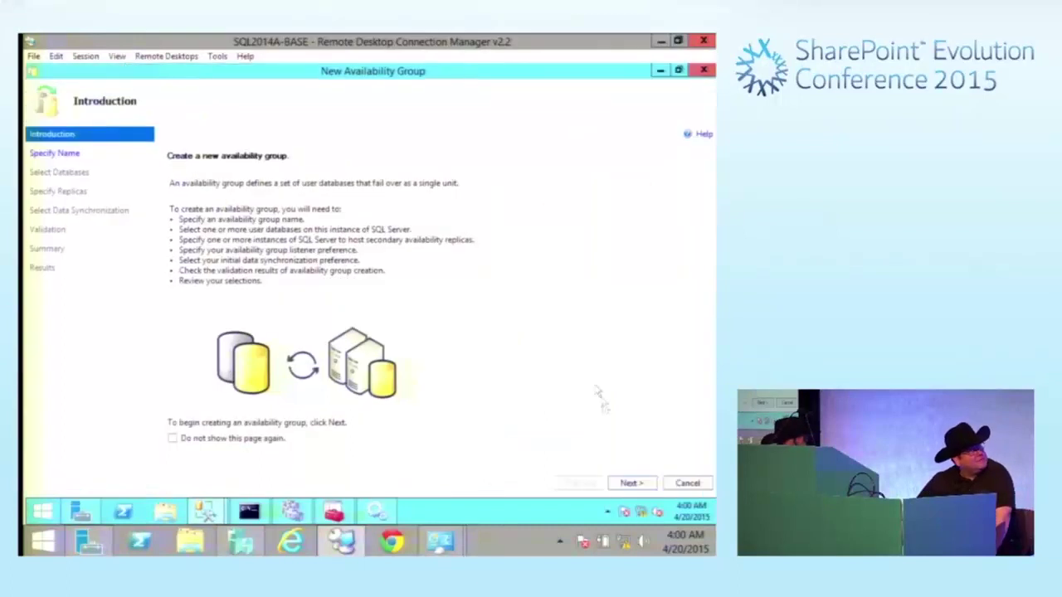
{"action": "left_click", "coordinate": [631, 483]}
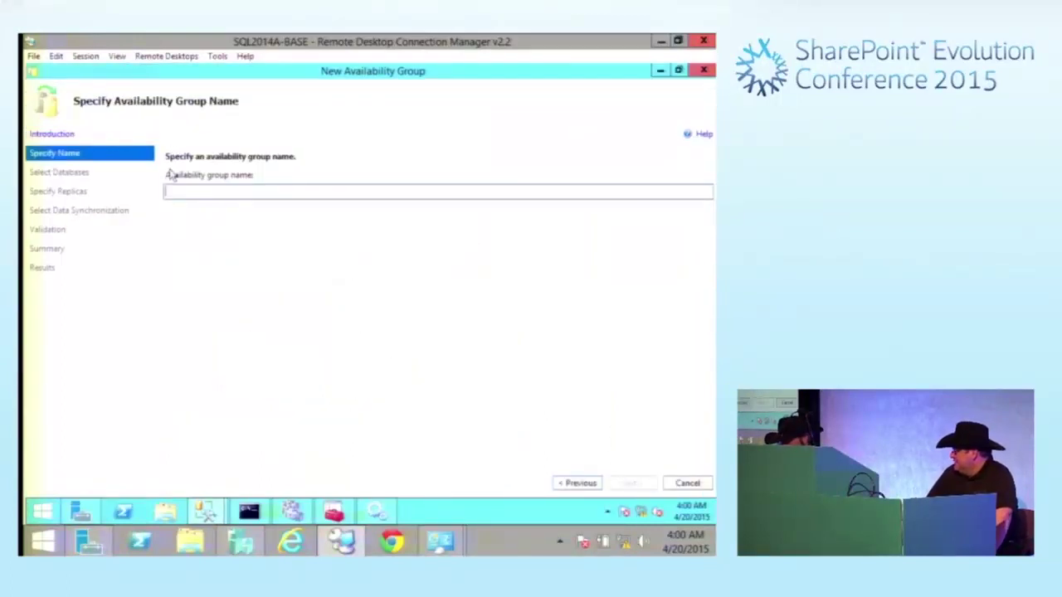
{"action": "type", "text": "AG-SharePoint"}
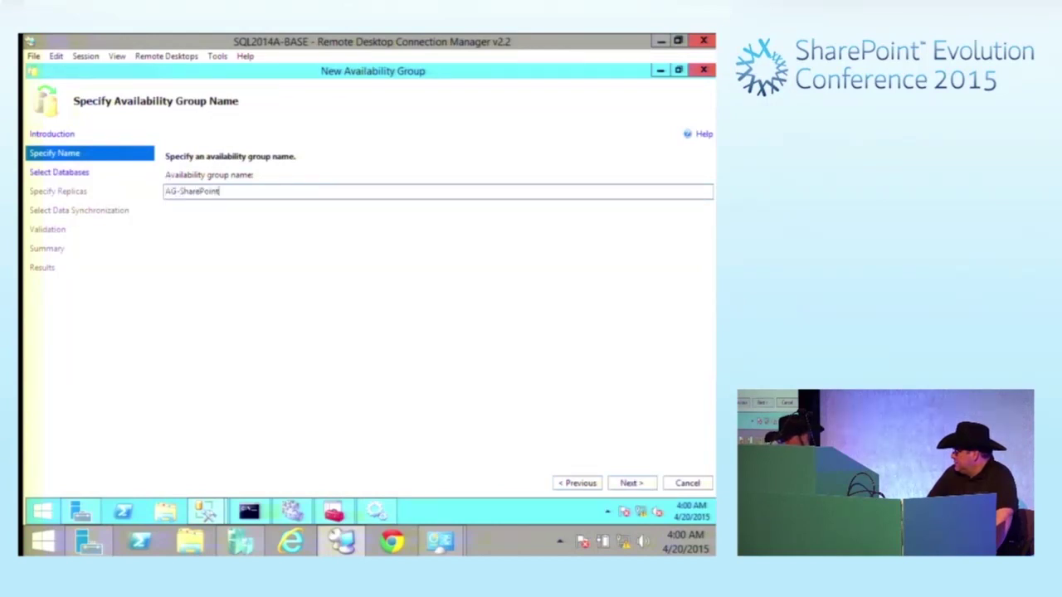
{"action": "left_click", "coordinate": [628, 484]}
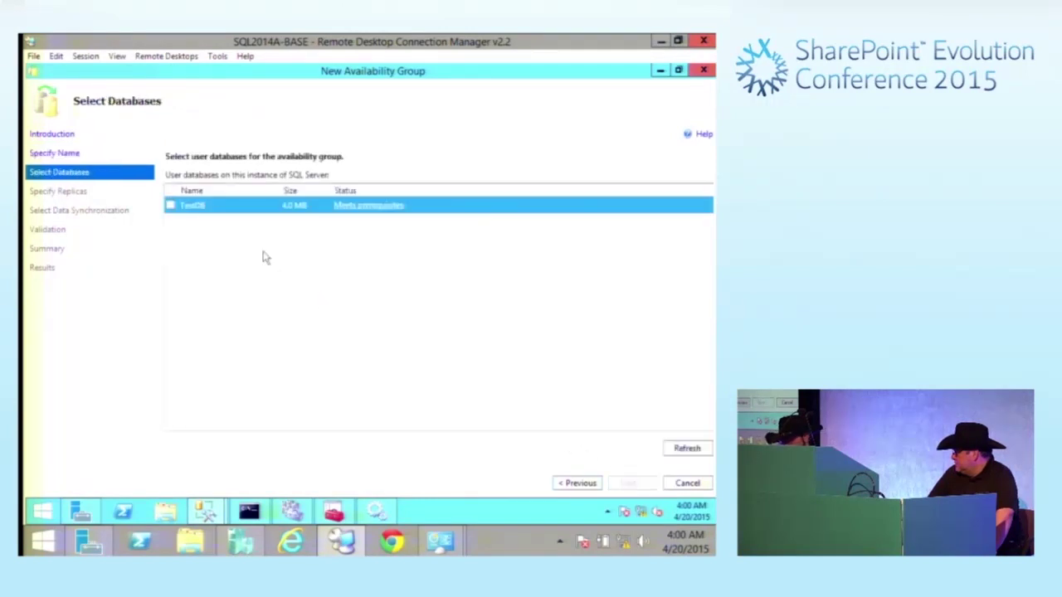
{"action": "left_click", "coordinate": [170, 206]}
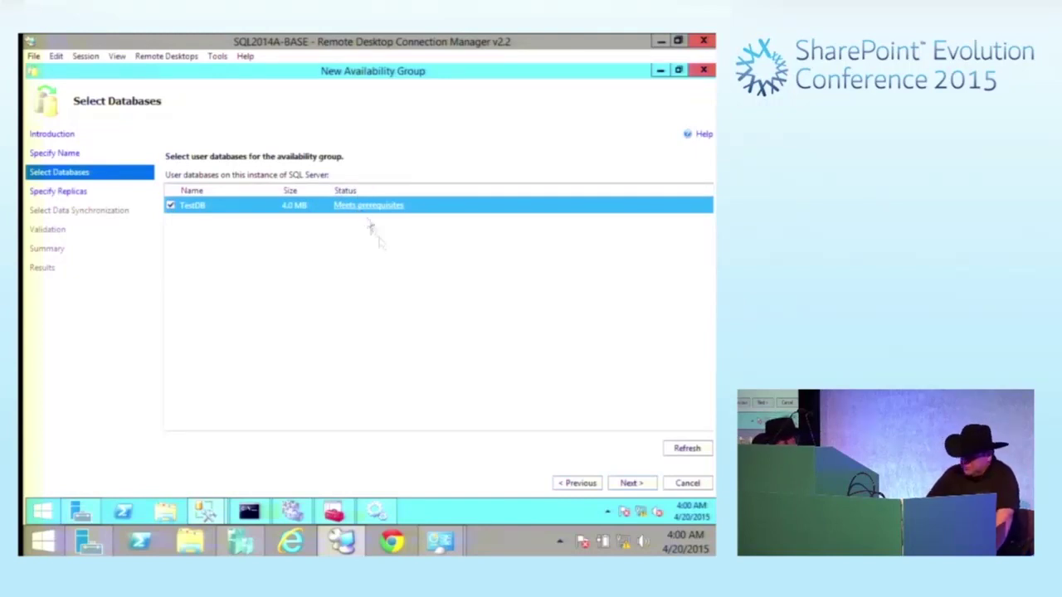
{"action": "left_click", "coordinate": [628, 484]}
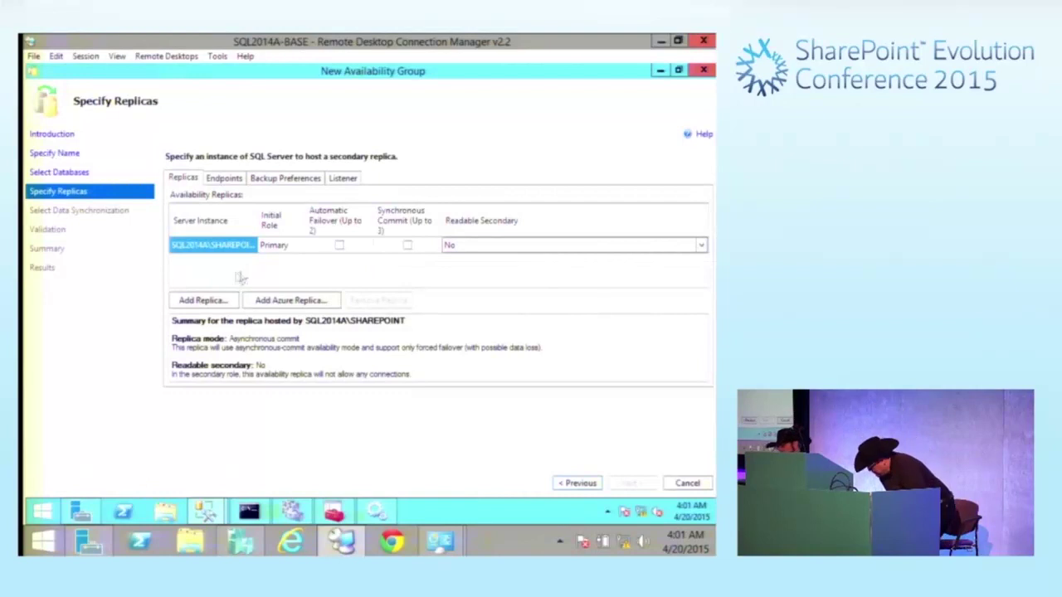
Step: Add SQL2014B\SHAREPOINT as a secondary replica of the availability group, connecting with Windows Authentication
{"action": "left_click", "coordinate": [203, 300]}
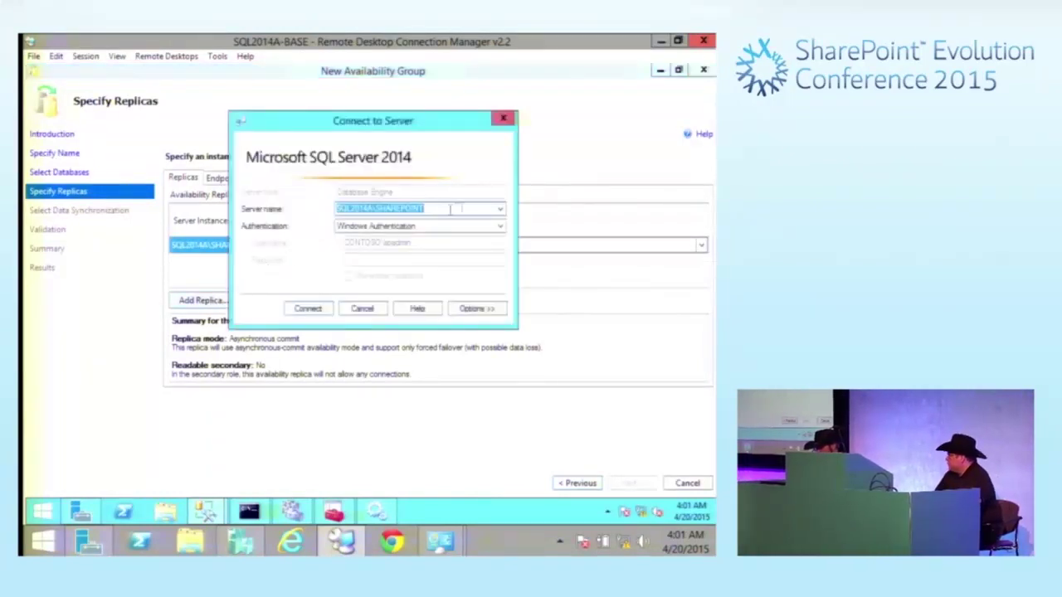
{"action": "left_click", "coordinate": [501, 209]}
{"action": "left_click", "coordinate": [502, 212]}
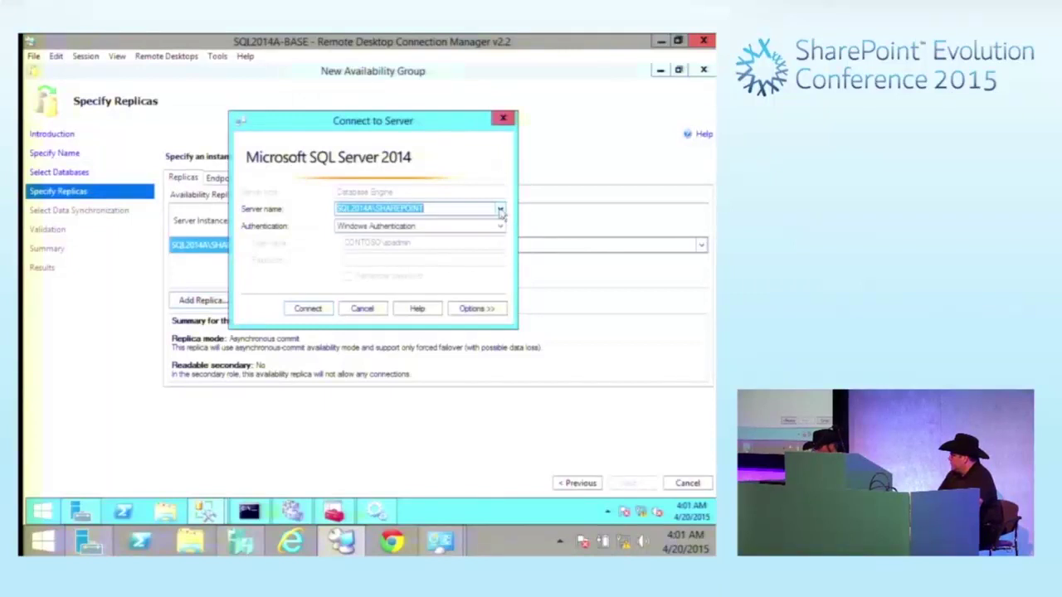
{"action": "left_click", "coordinate": [371, 210]}
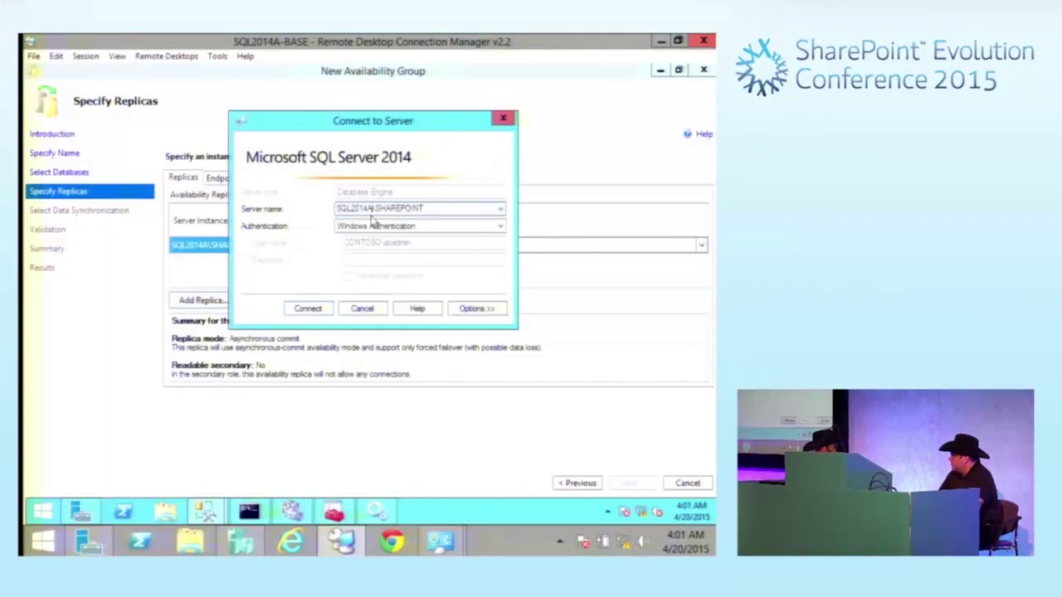
{"action": "left_click", "coordinate": [316, 308]}
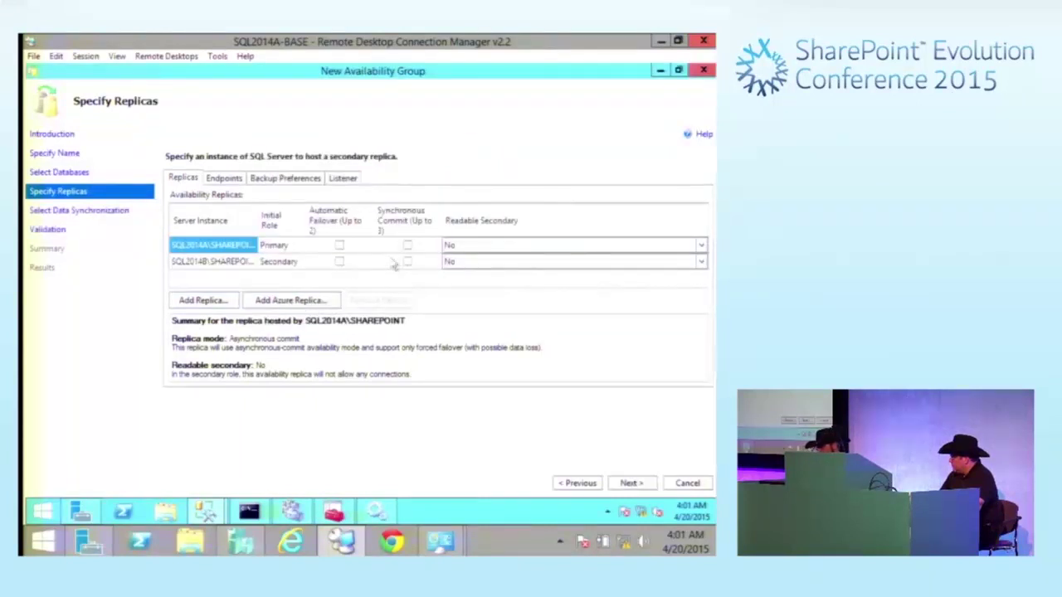
Step: Enable automatic failover with synchronous commit on both replicas and keep Readable Secondary at No for SQL2014A\SHAREPOINT
{"action": "left_click", "coordinate": [339, 246]}
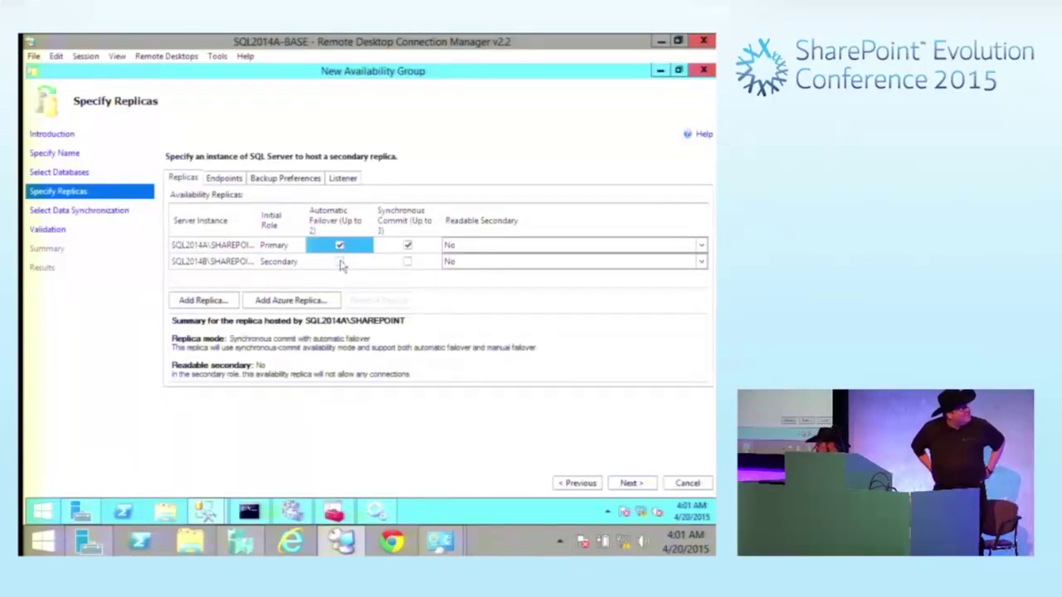
{"action": "left_click", "coordinate": [339, 262]}
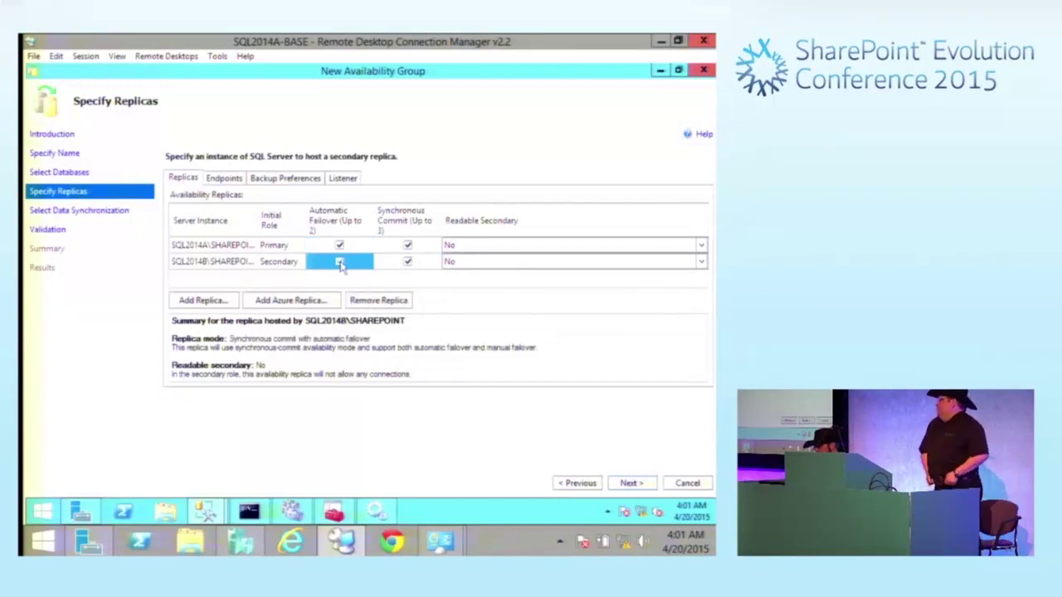
{"action": "left_click", "coordinate": [407, 246]}
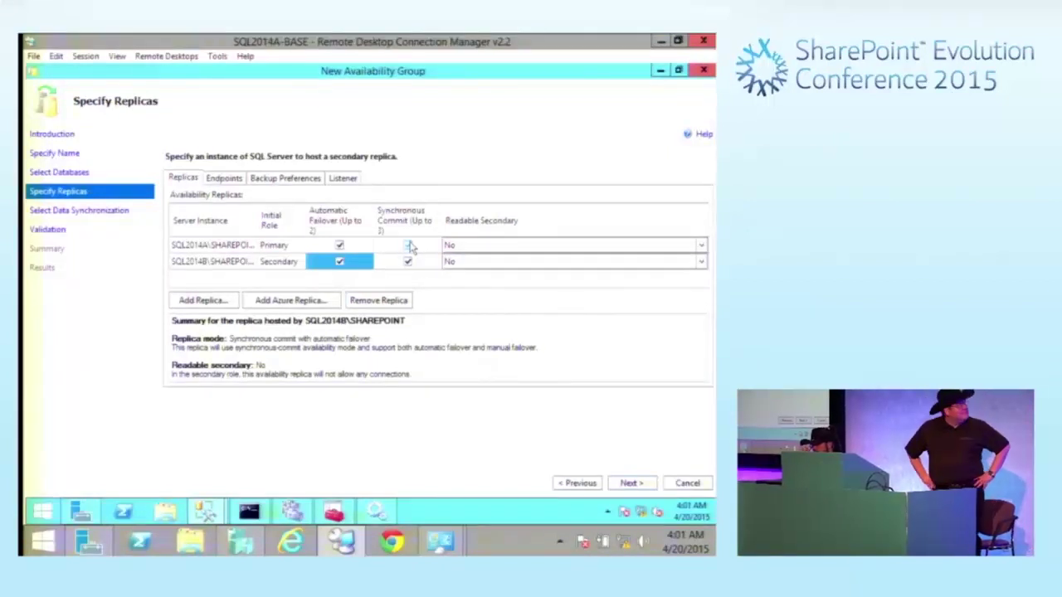
{"action": "left_click", "coordinate": [470, 246]}
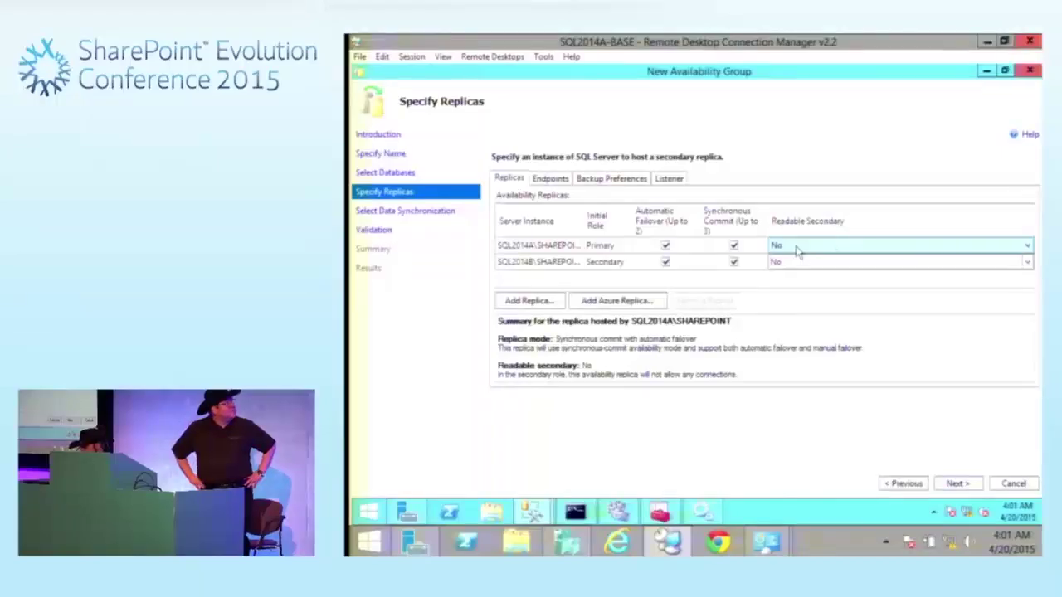
{"action": "left_click", "coordinate": [1029, 247]}
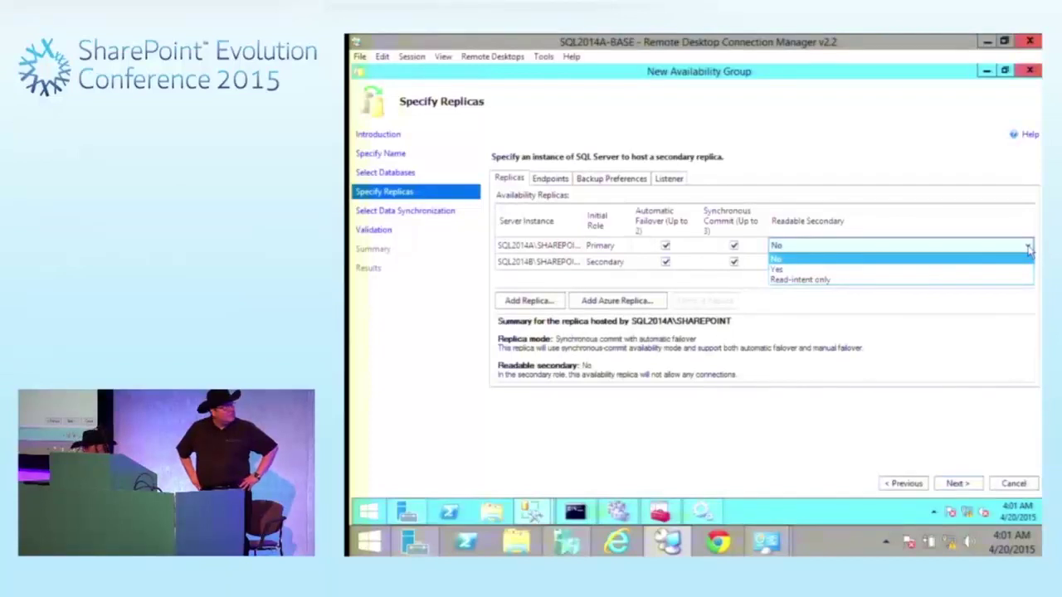
{"action": "left_click", "coordinate": [992, 217]}
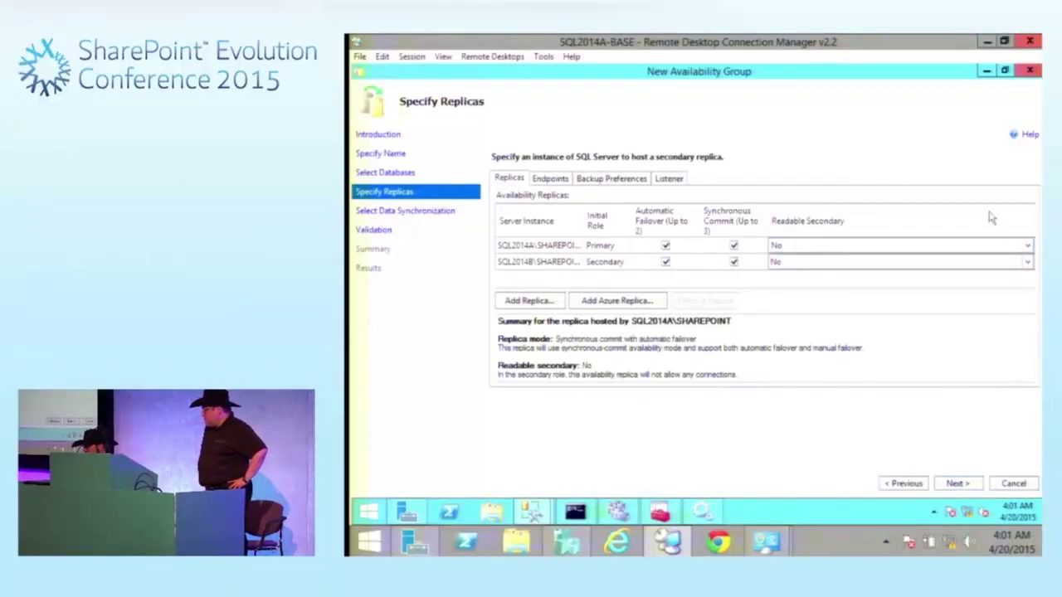